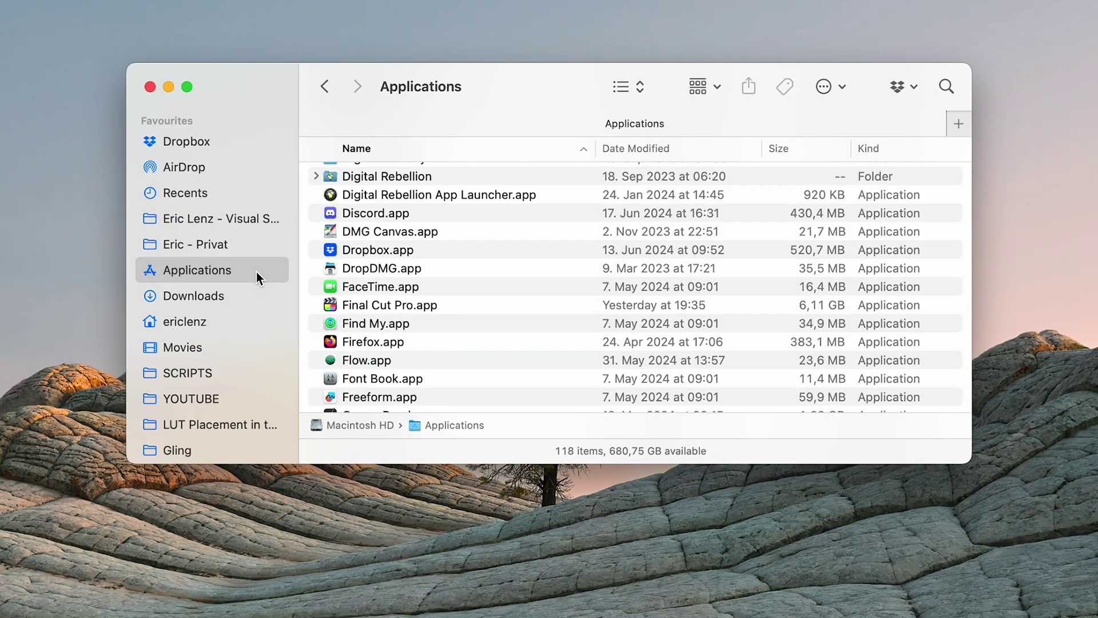
Step: Compress Final Cut Pro.app in Applications into a ZIP archive
click(352, 308)
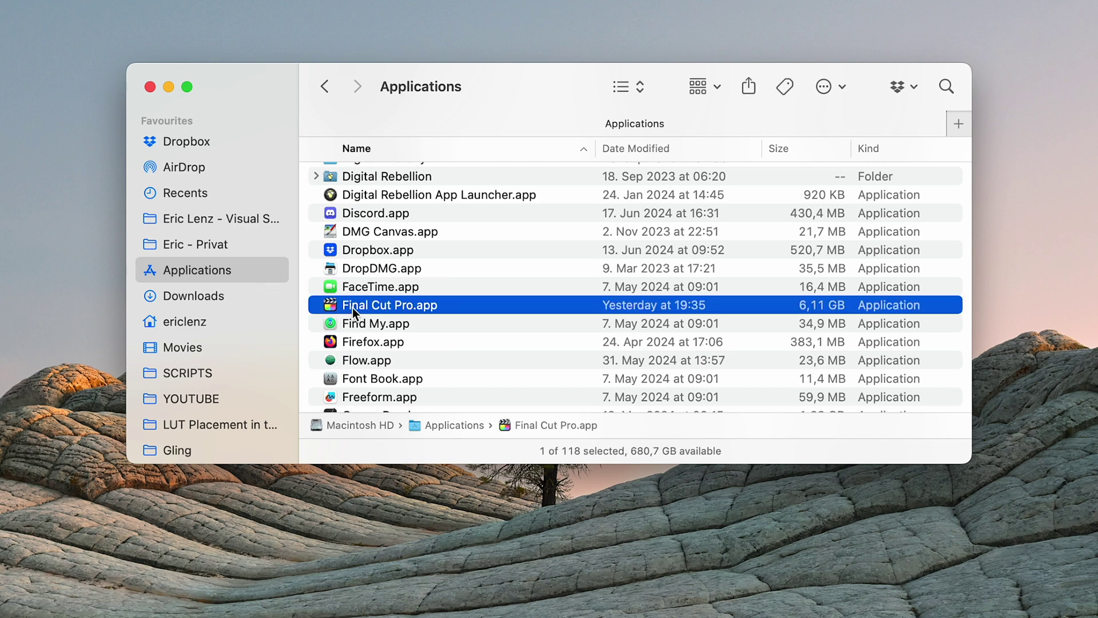
right_click(481, 309)
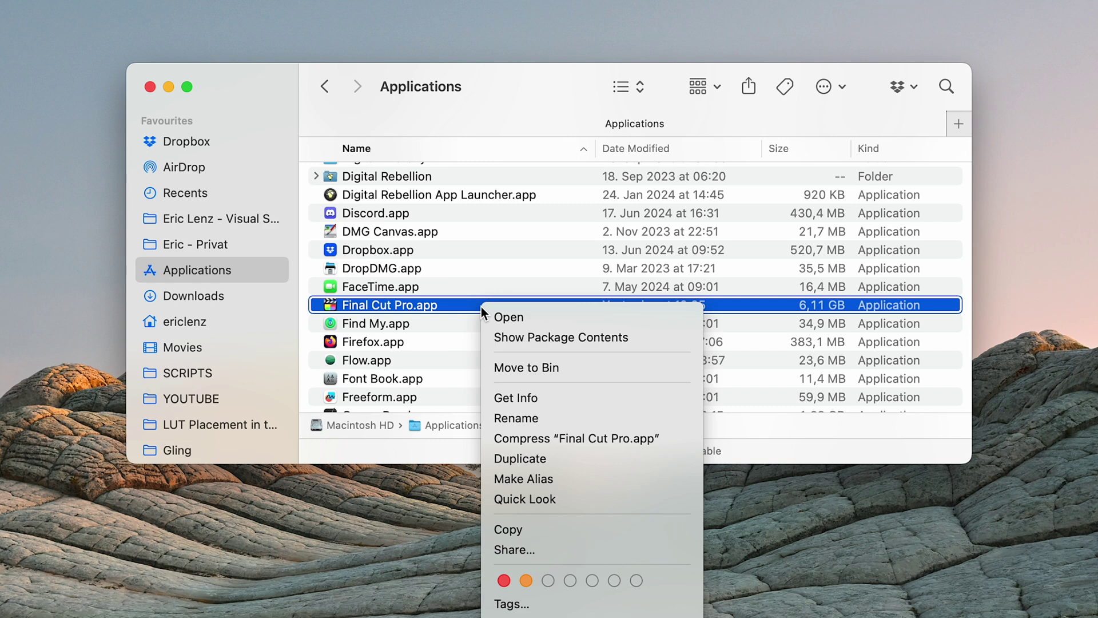
click(530, 439)
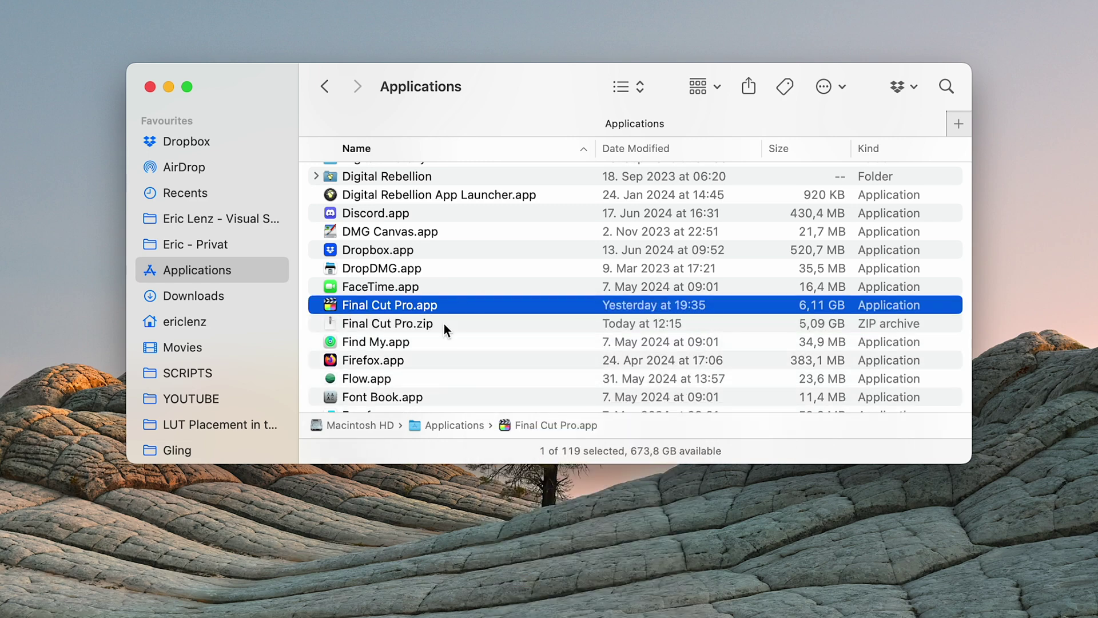
Step: Rename the new Final Cut Pro.zip to include the version 10.7.1
click(403, 331)
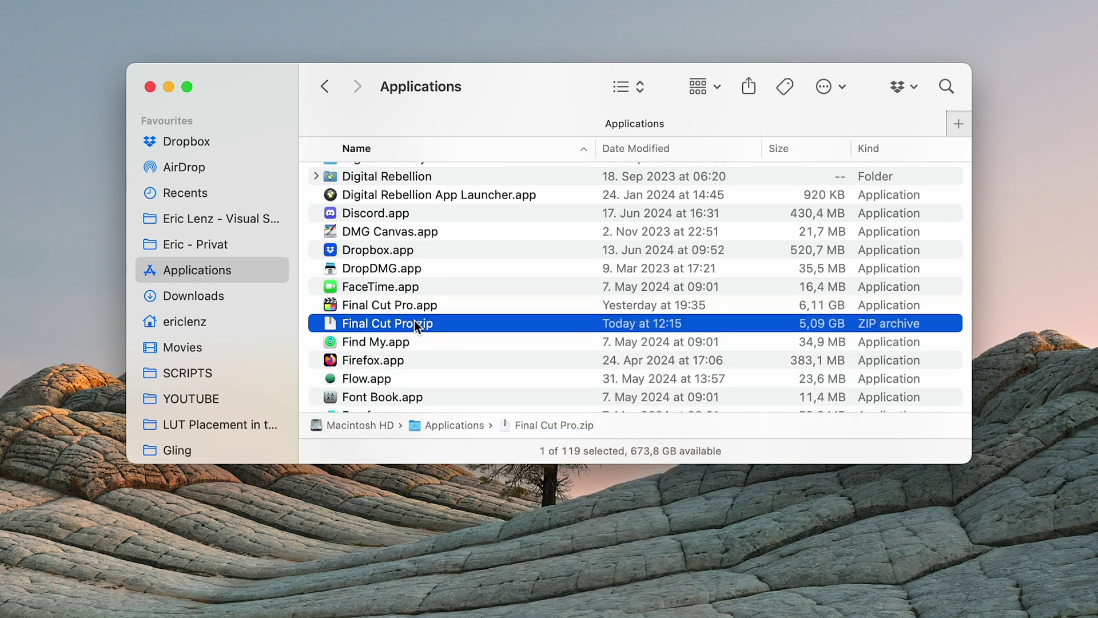
key(Return)
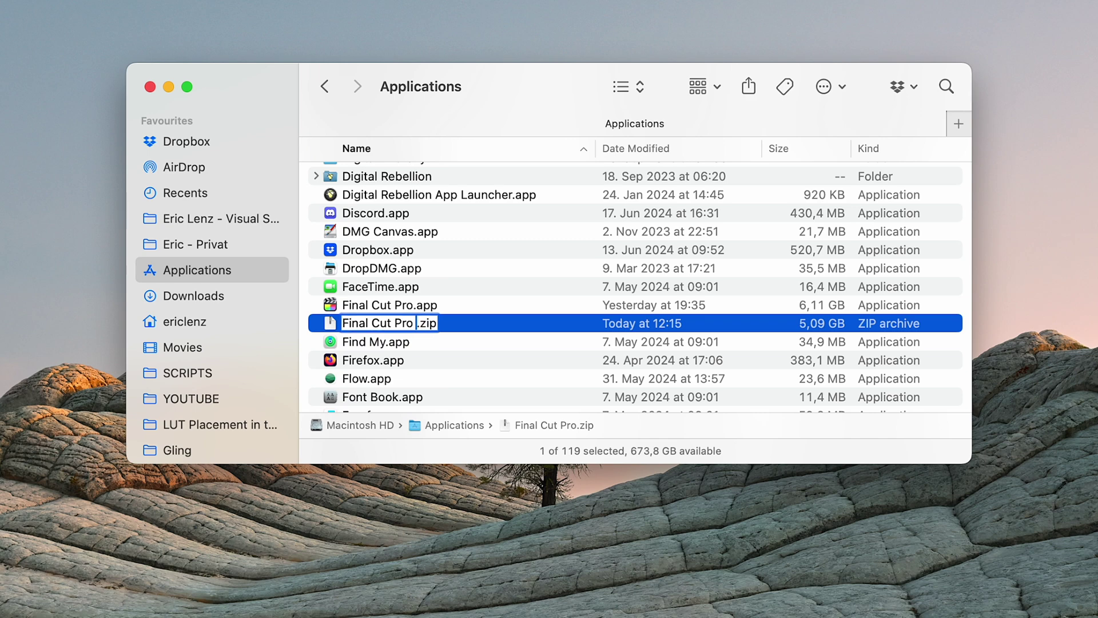
text(10.7.1)
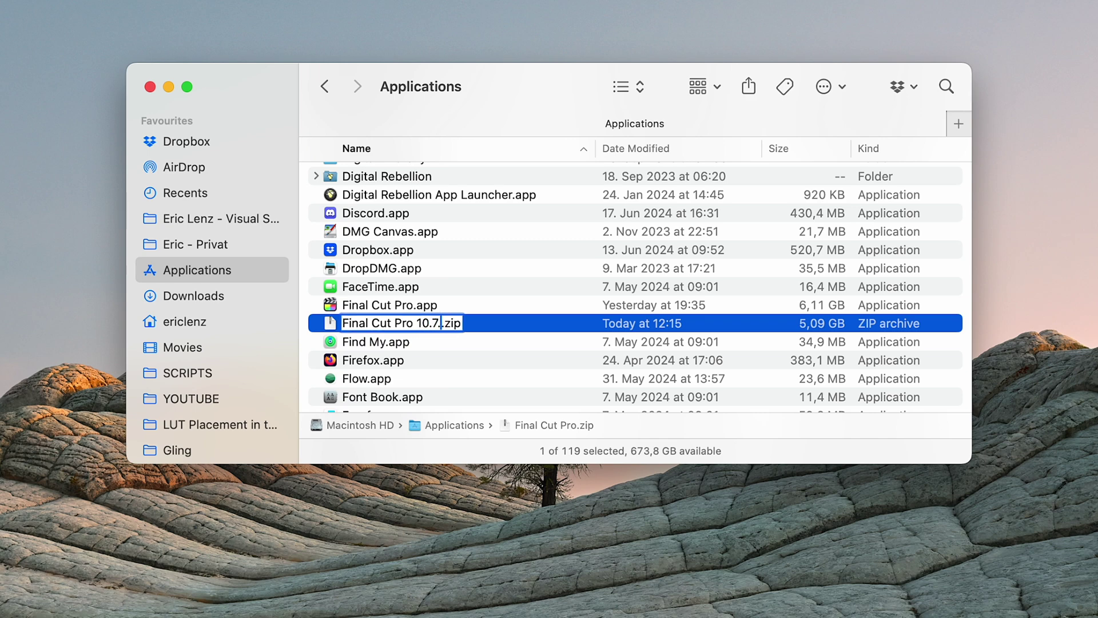
key(Return)
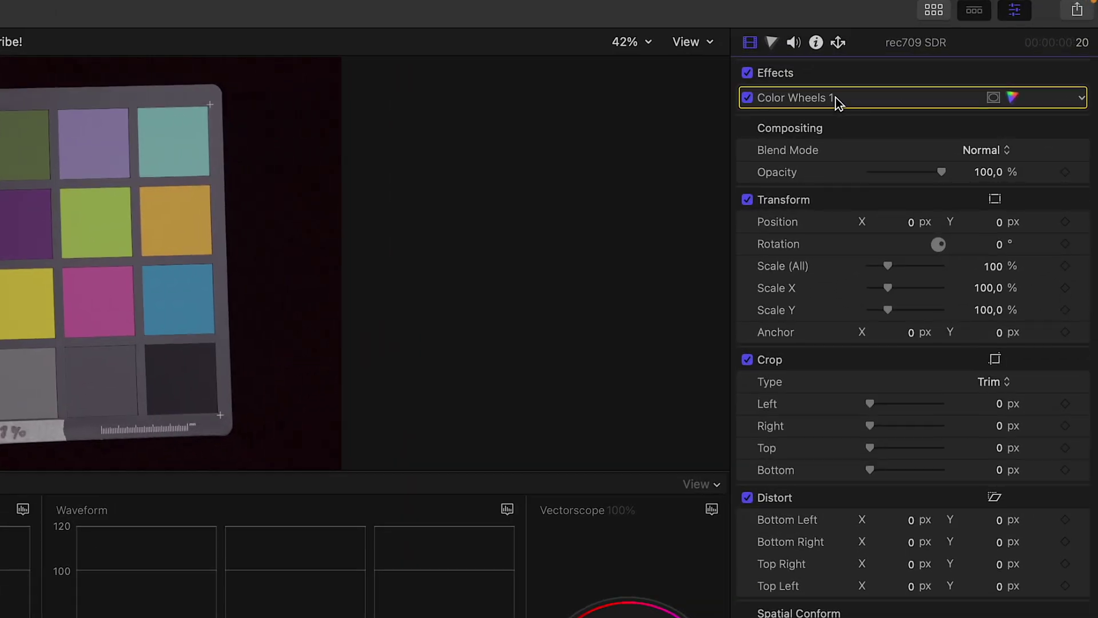
Step: Rename the Color Wheels 1 effect in the inspector to 'Balance'
double_click(836, 97)
text(Balance)
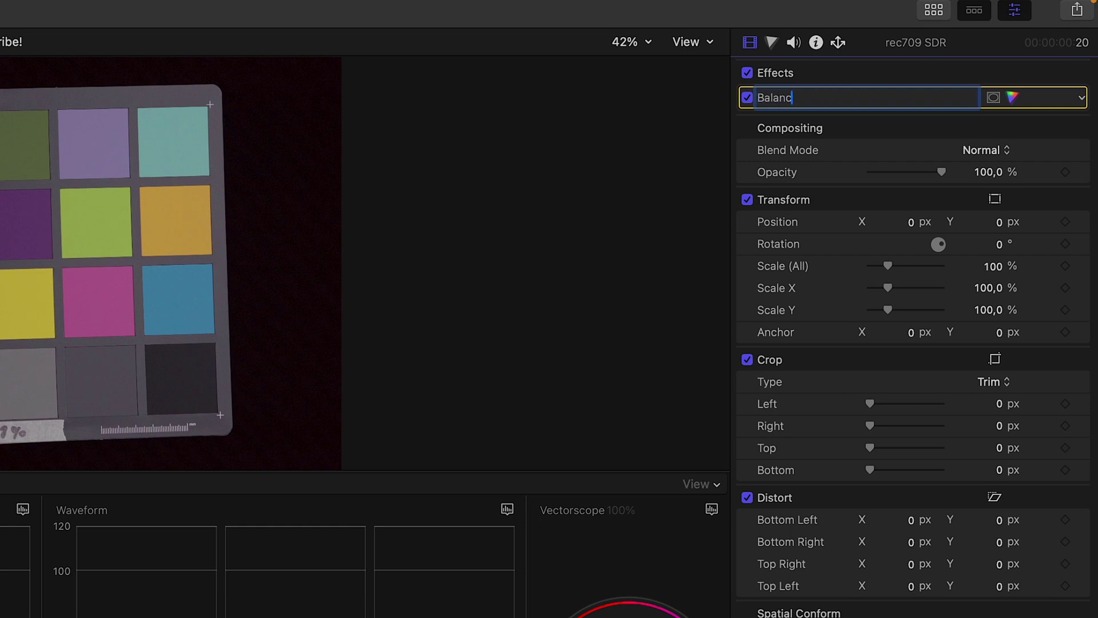
key(Return)
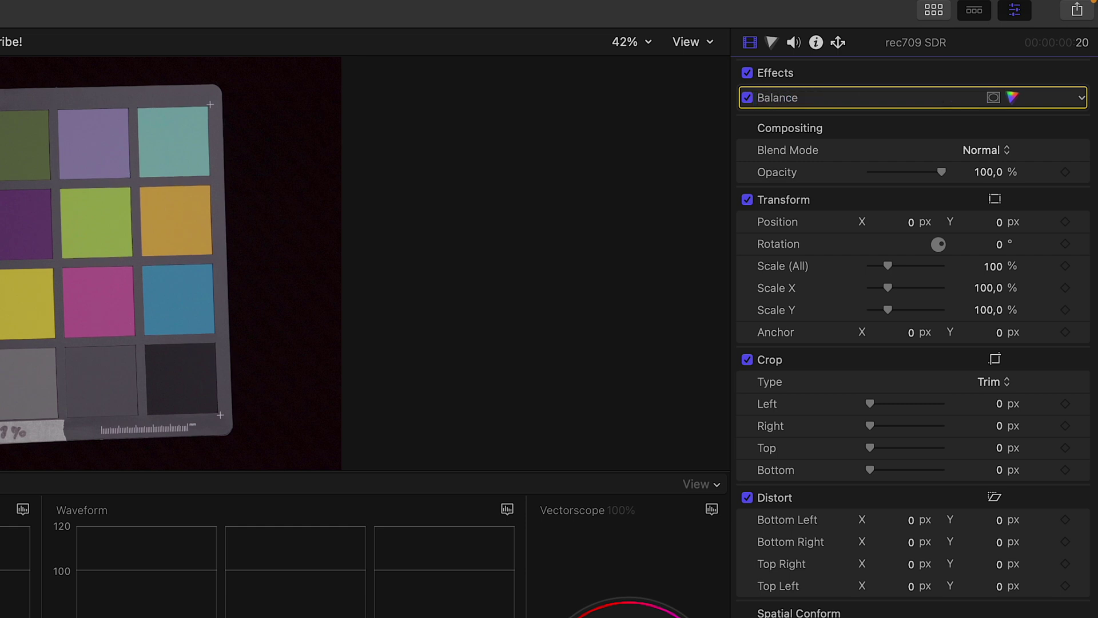
Step: Use Reset Name to restore the Balance effect's original Color Wheels name
double_click(808, 99)
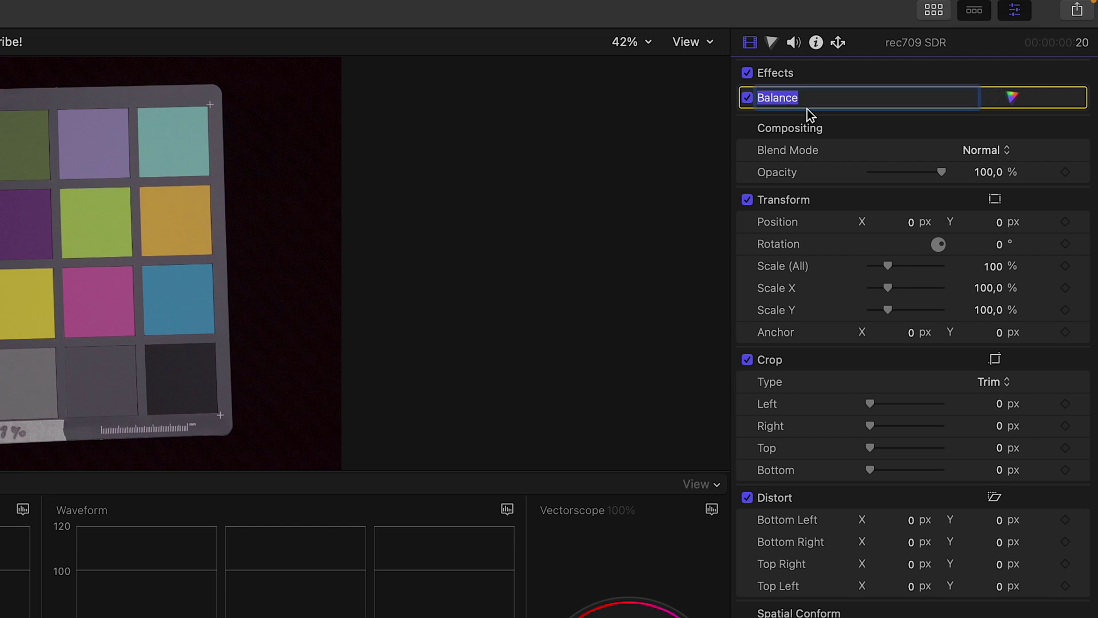
key(Tab)
right_click(828, 101)
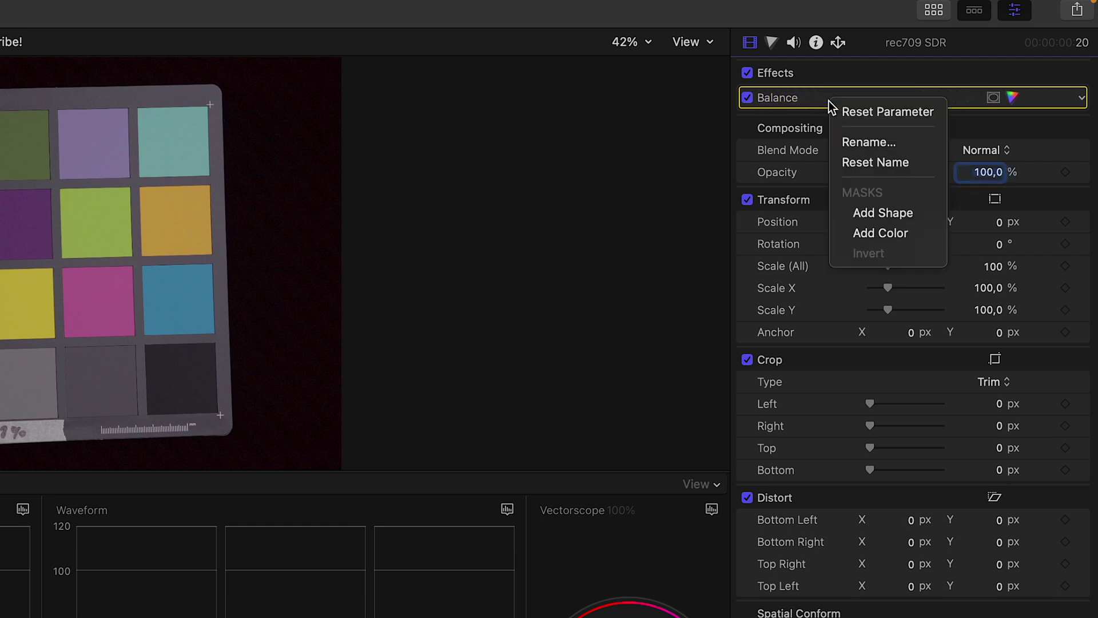
click(841, 141)
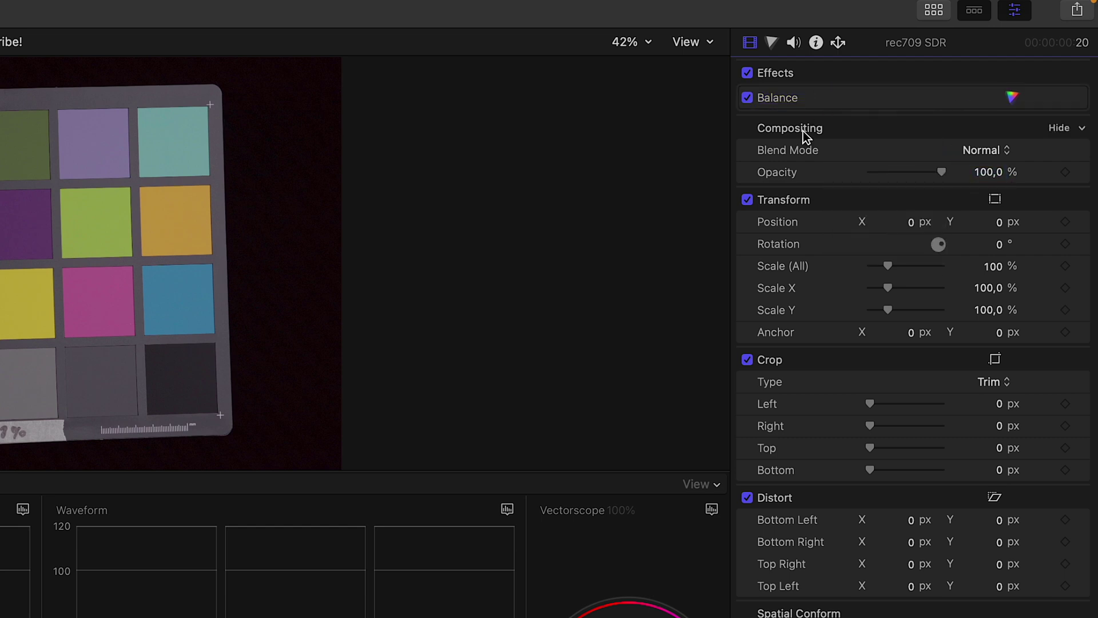
right_click(811, 100)
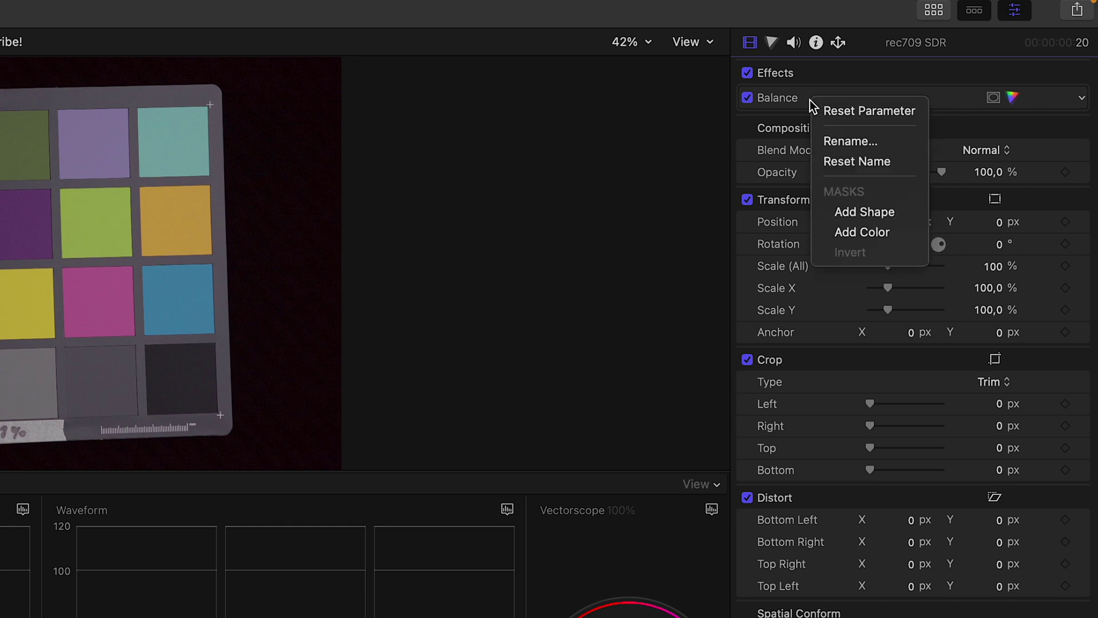
click(851, 165)
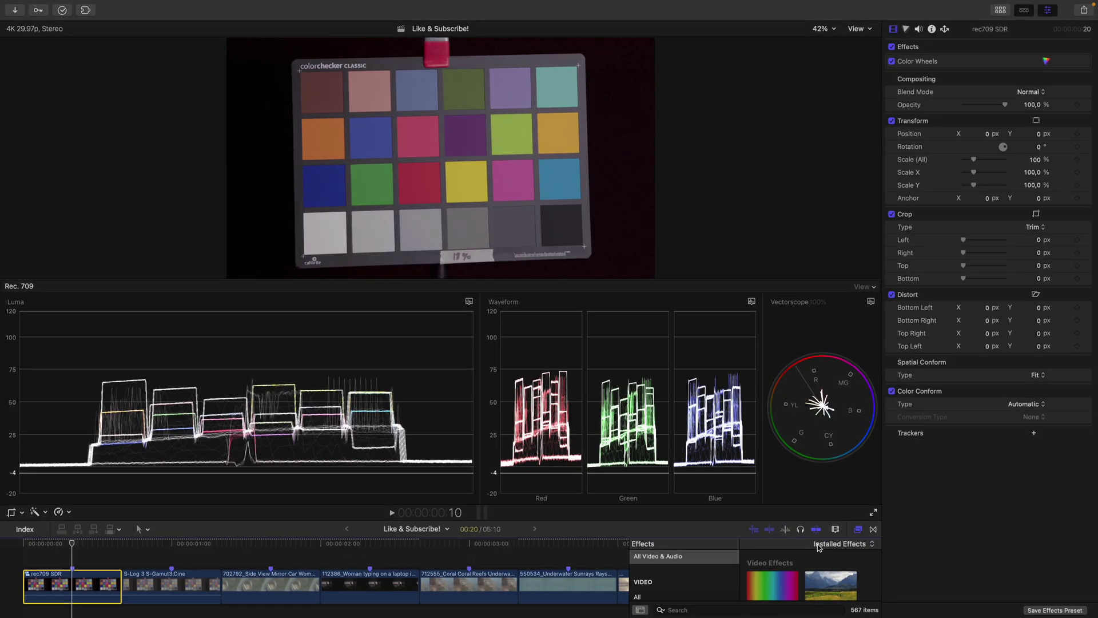
Step: Apply the 50s TV effect to the clip and start renaming it
scroll(790, 572, down, 3)
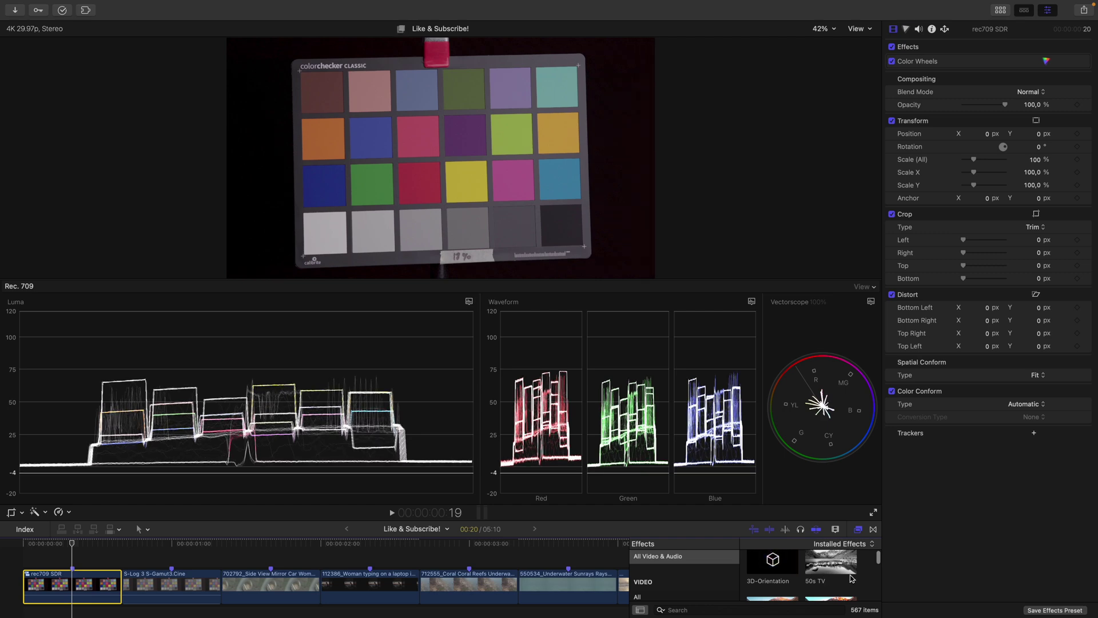
double_click(831, 564)
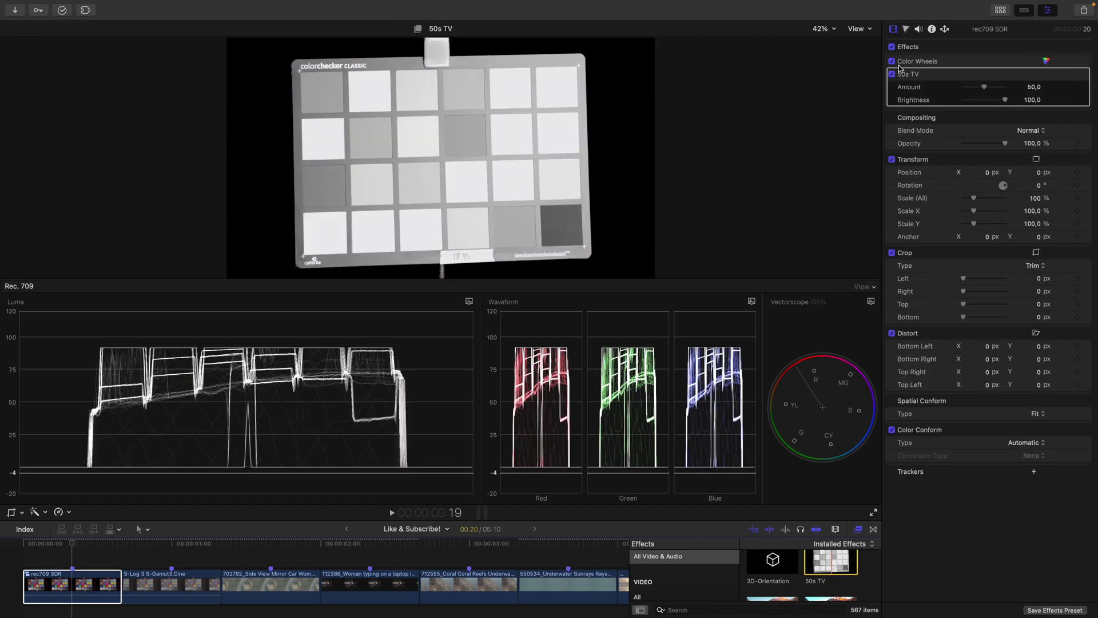
double_click(908, 76)
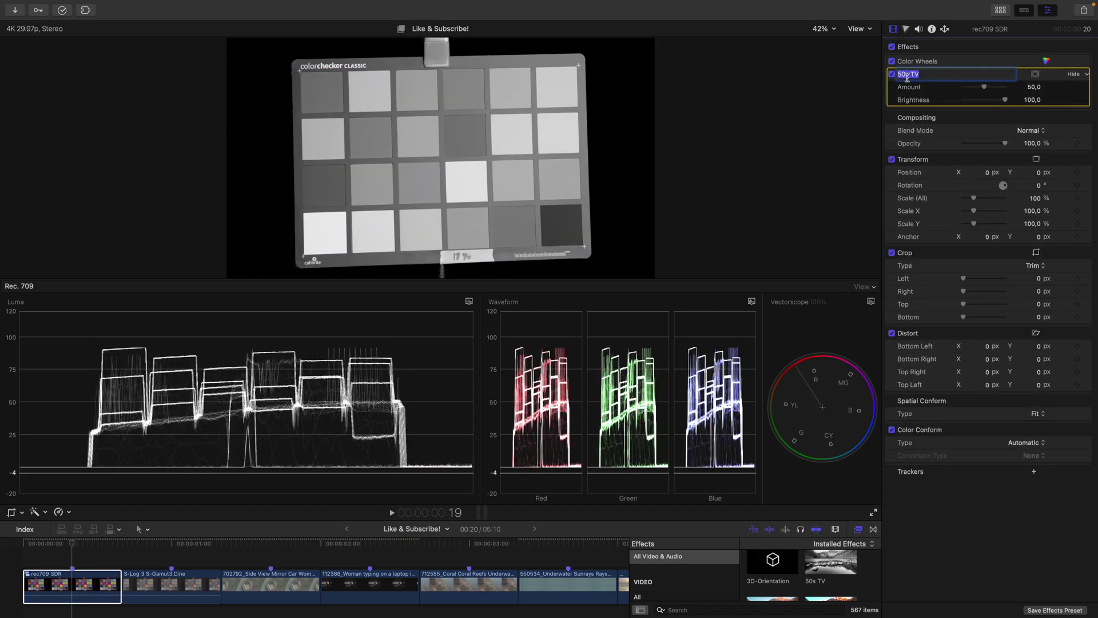
text(V)
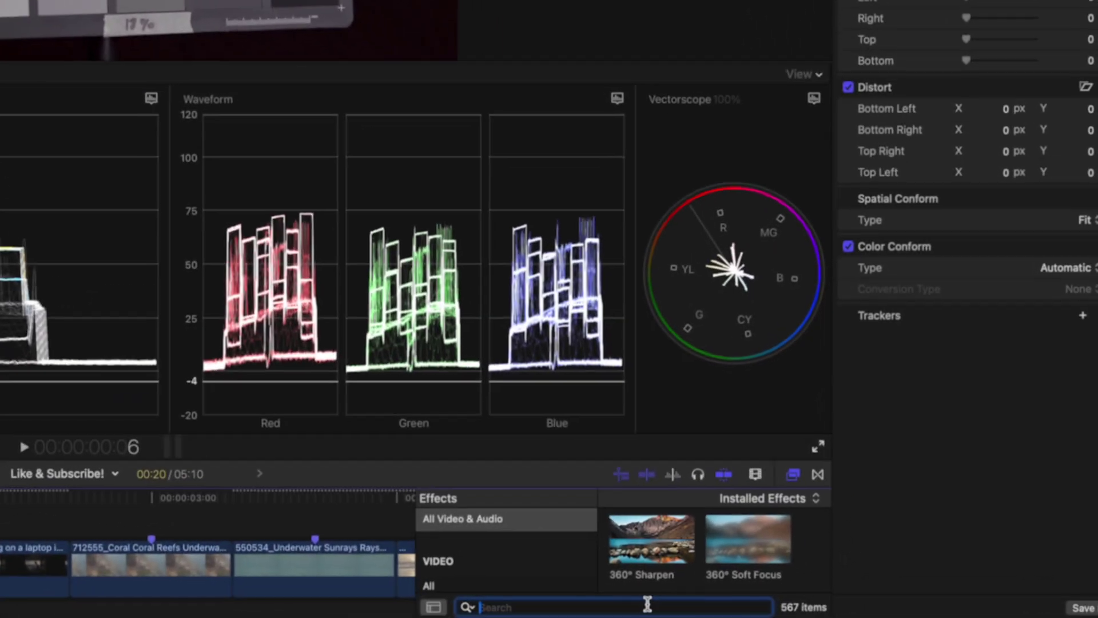
Step: Search 'Black', apply Black Hole, give it a thank-you name, then delete it
text(Black)
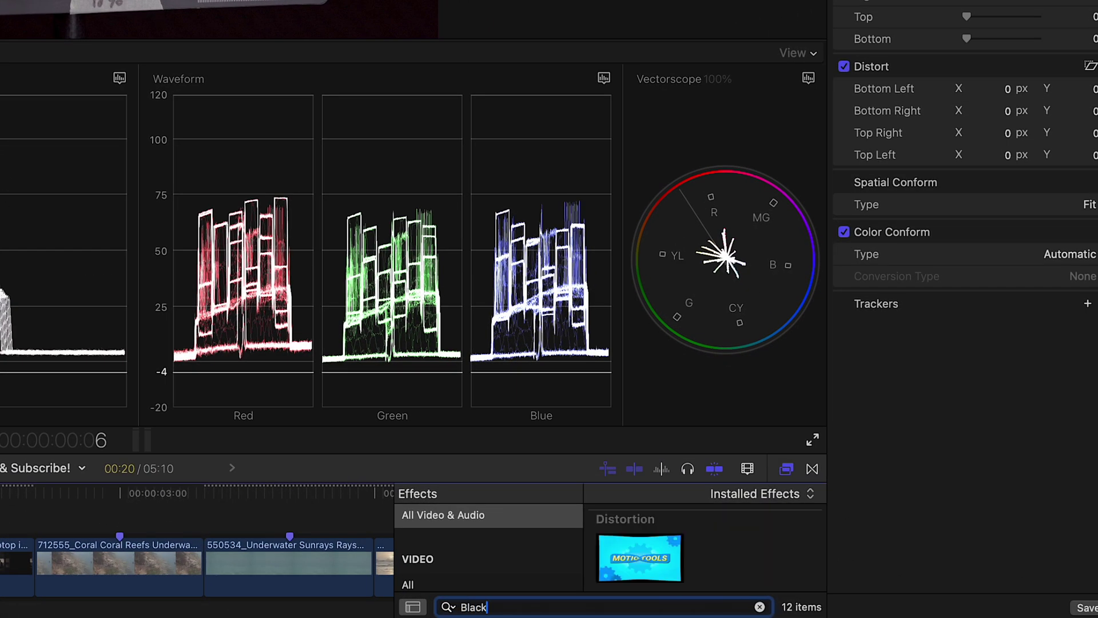
scroll(700, 554, down, 1)
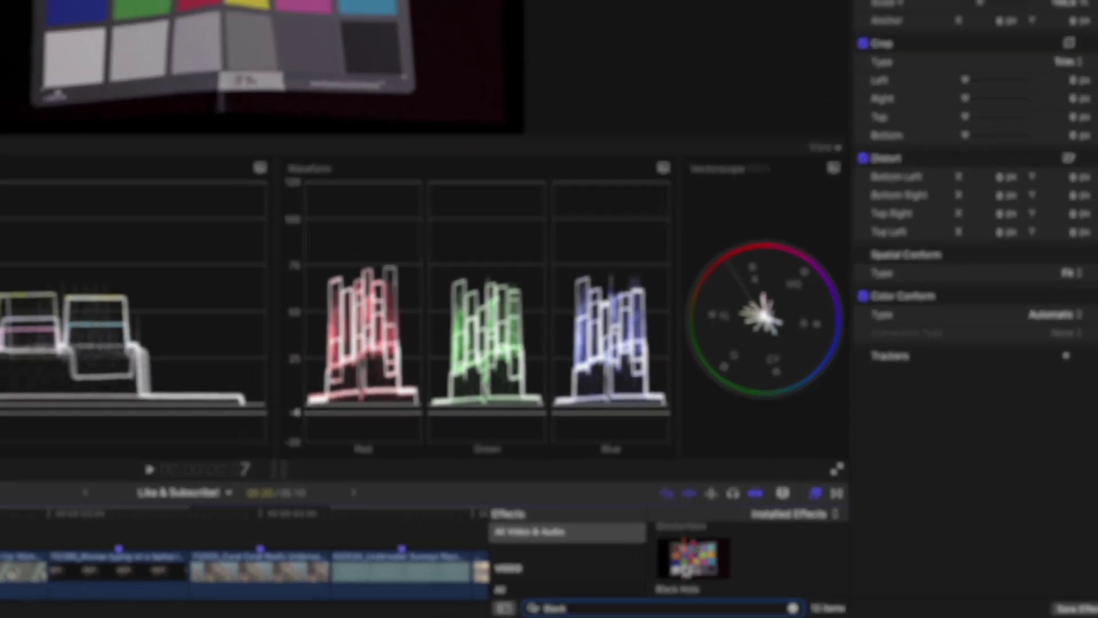
double_click(693, 558)
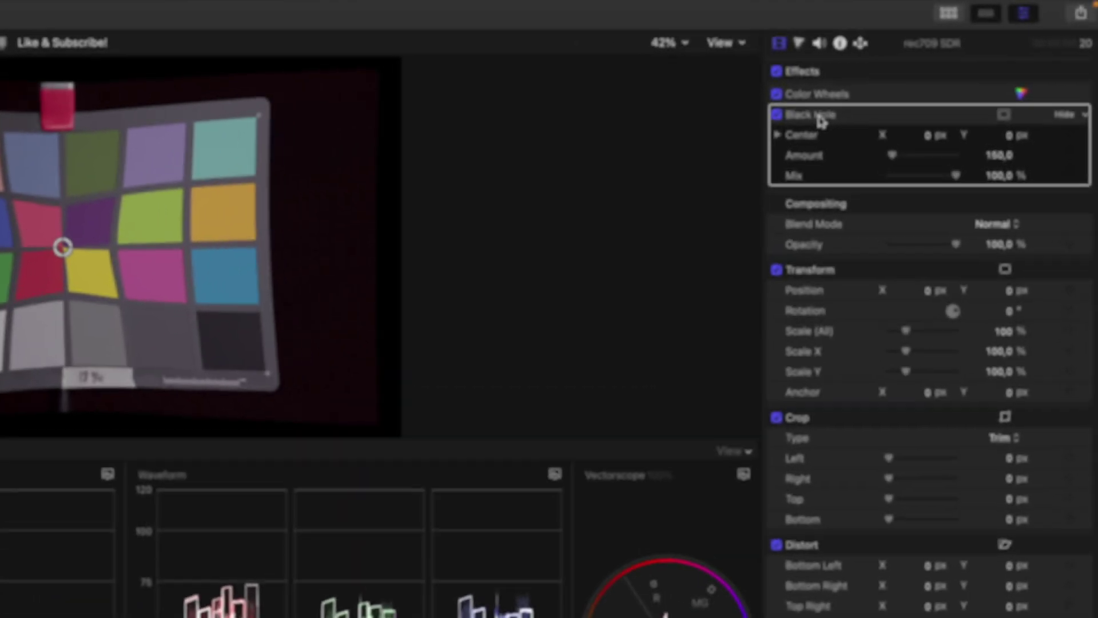
double_click(821, 120)
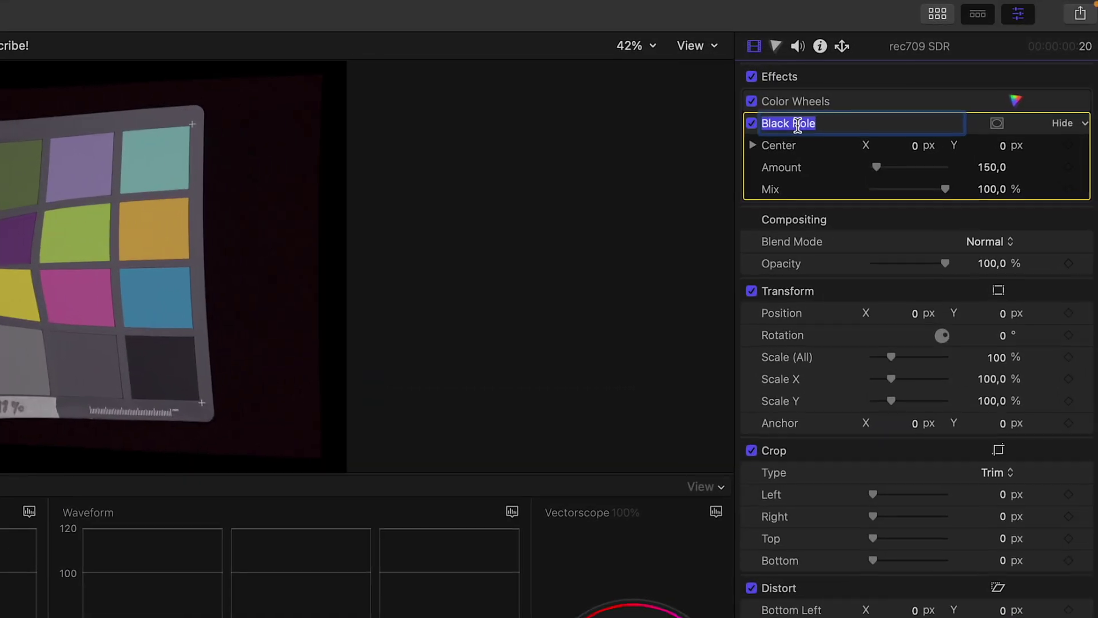
text(Thanks Dylan!)
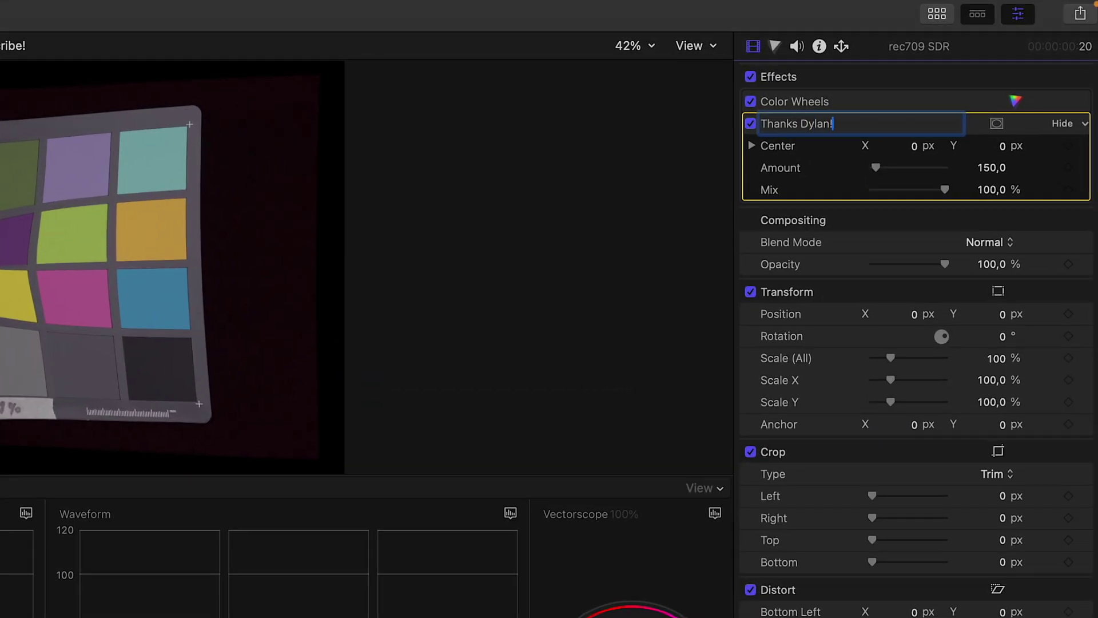
key(Return)
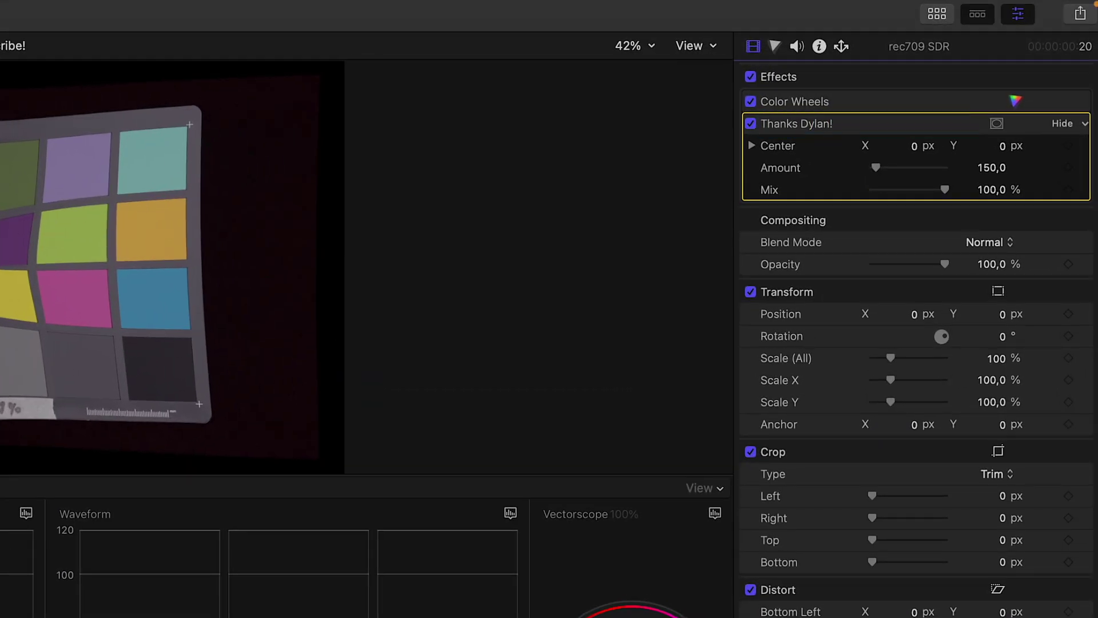
key(Delete)
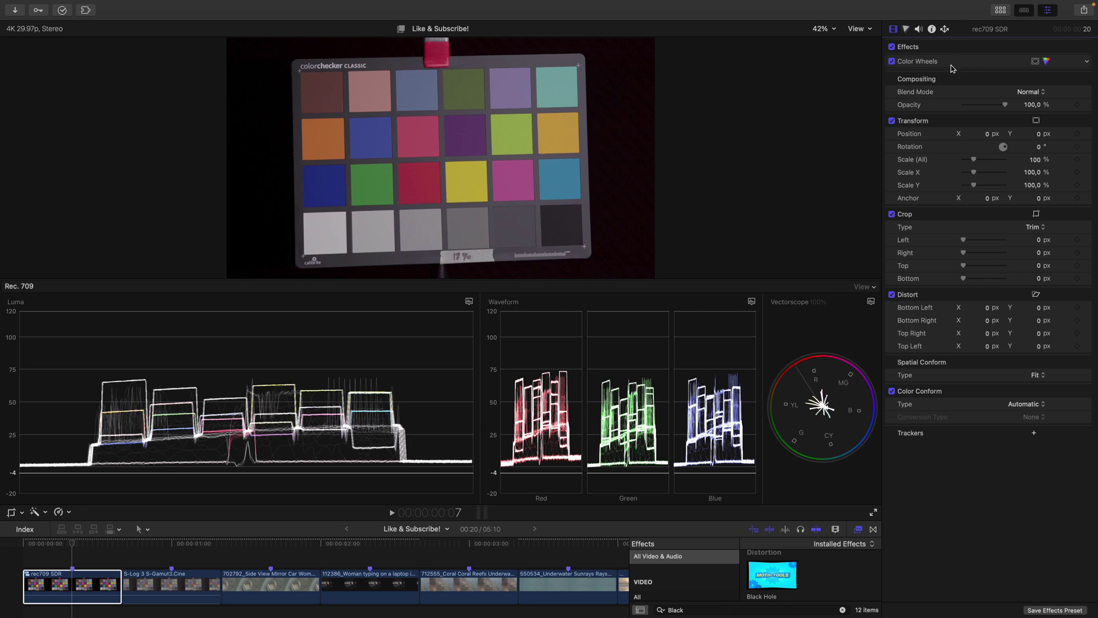
Step: Push Color Wheels 1's overall colour toward magenta, then drag the effect toward the timeline
click(1046, 62)
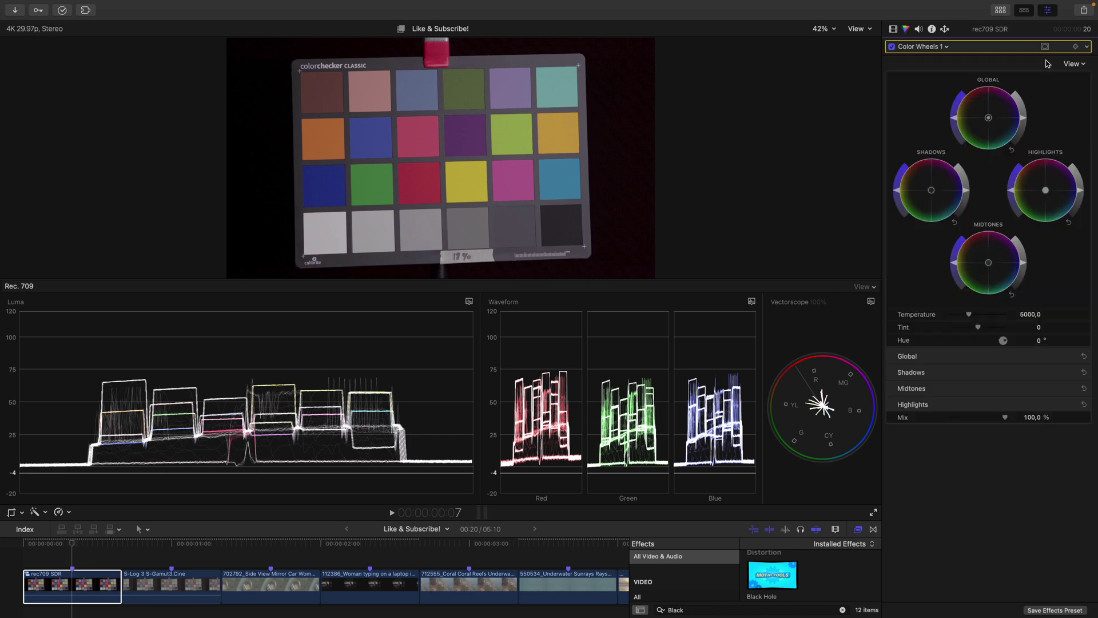
drag(989, 117, 1007, 94)
click(893, 28)
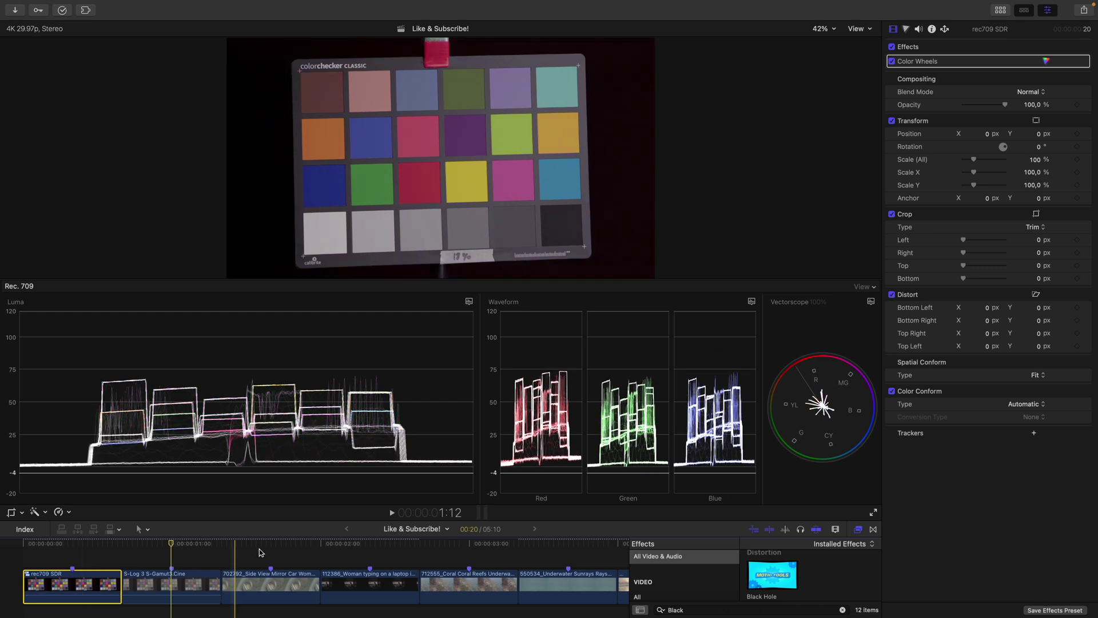
click(956, 63)
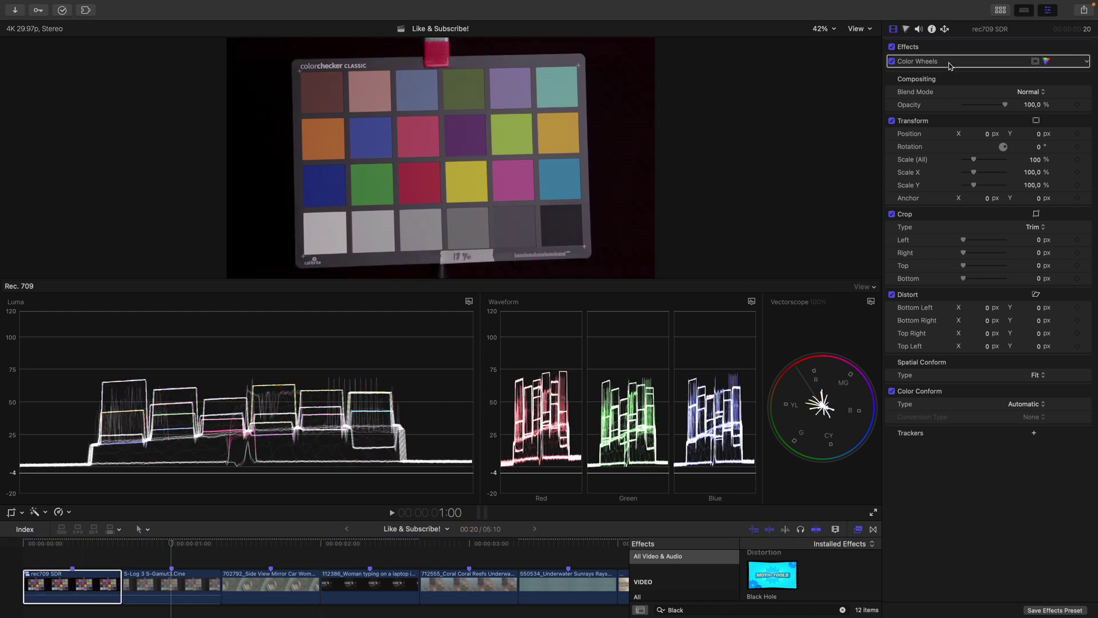
drag(951, 66, 171, 583)
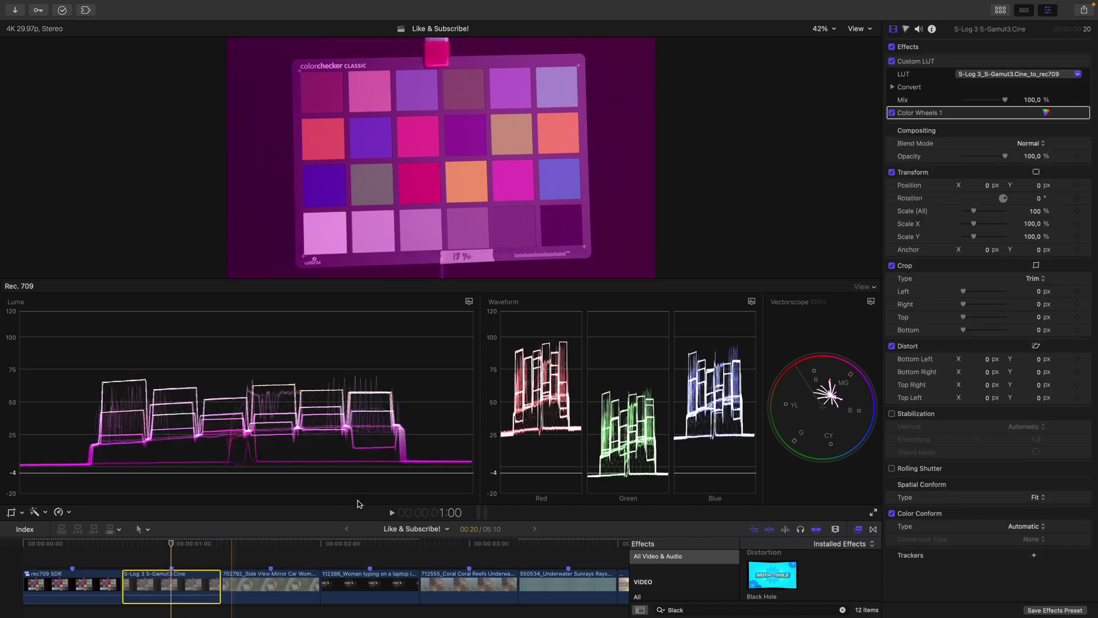
Step: Delete Color Wheels 1 from the S-Log 3 clip and select the rec709 SDR clip
click(998, 114)
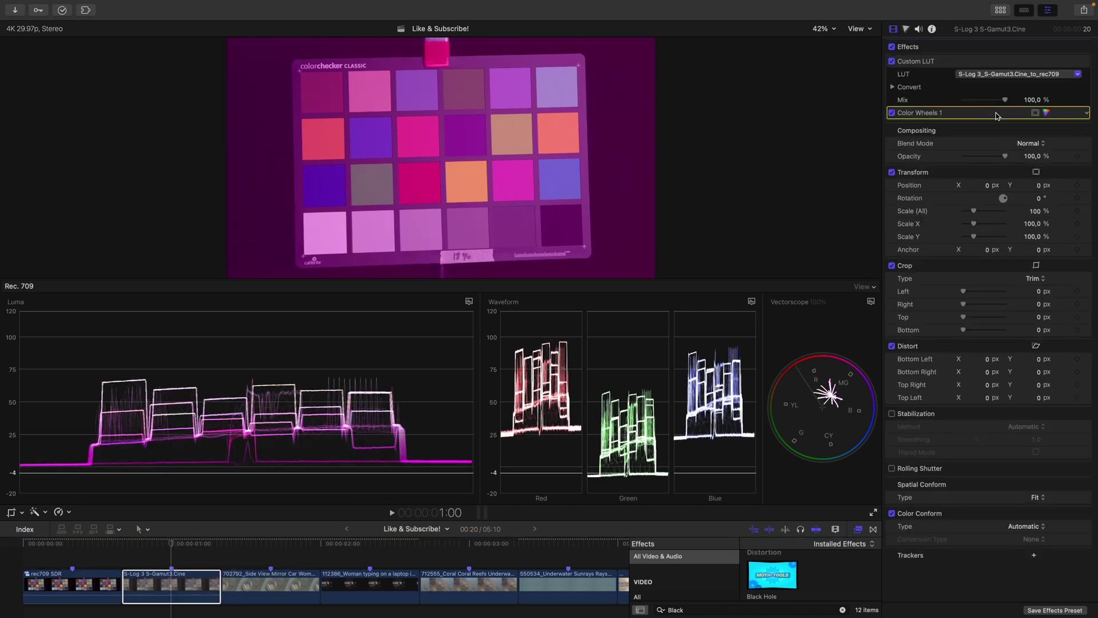
key(Delete)
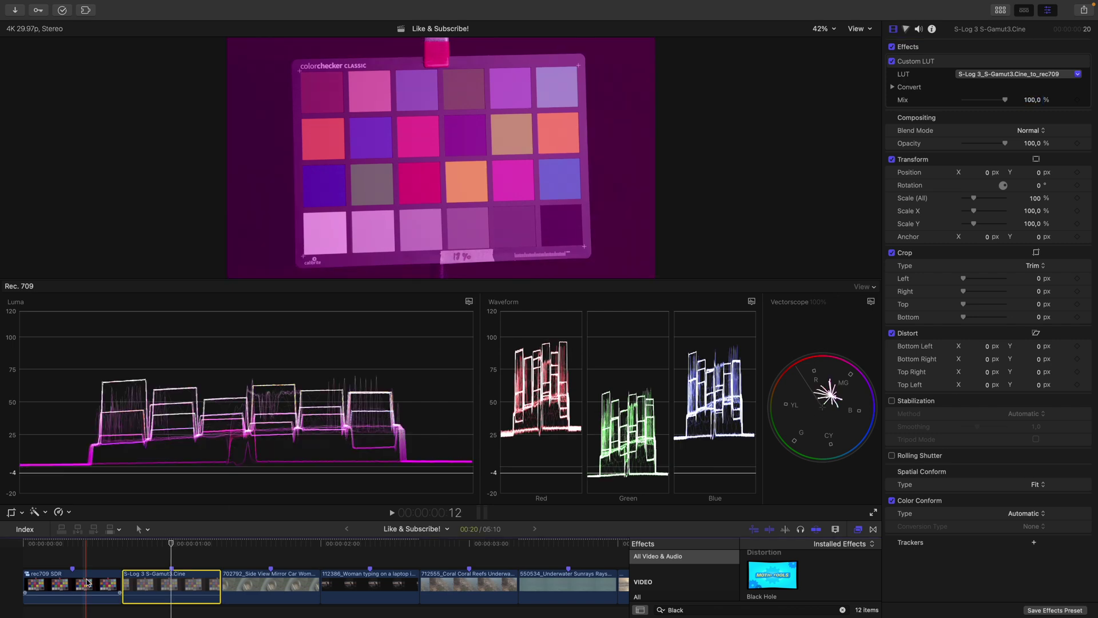
click(86, 581)
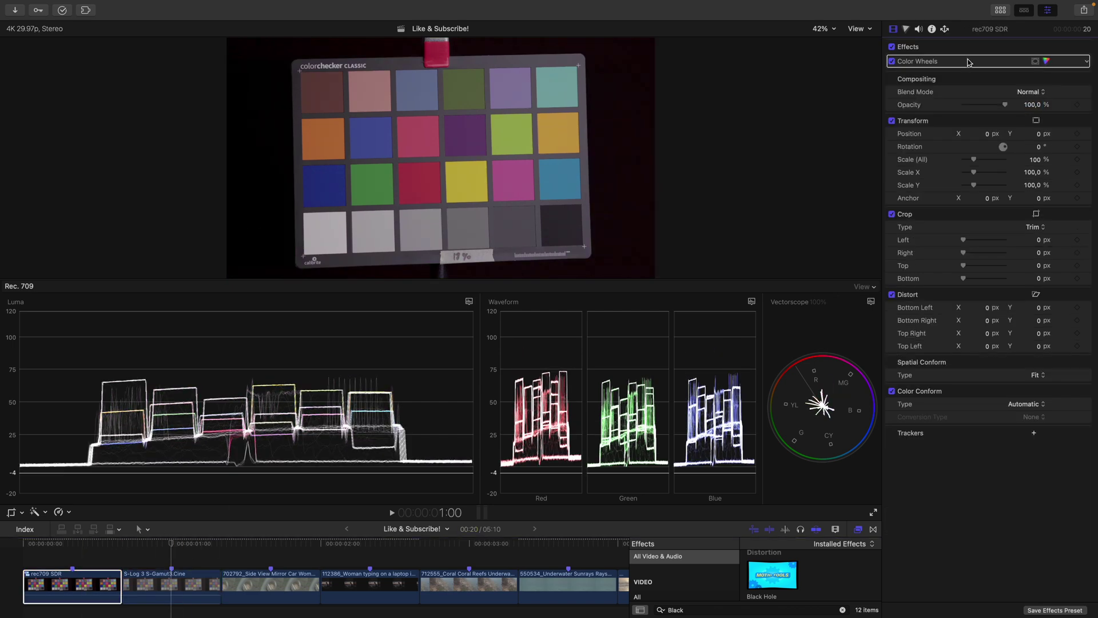
drag(944, 61, 529, 128)
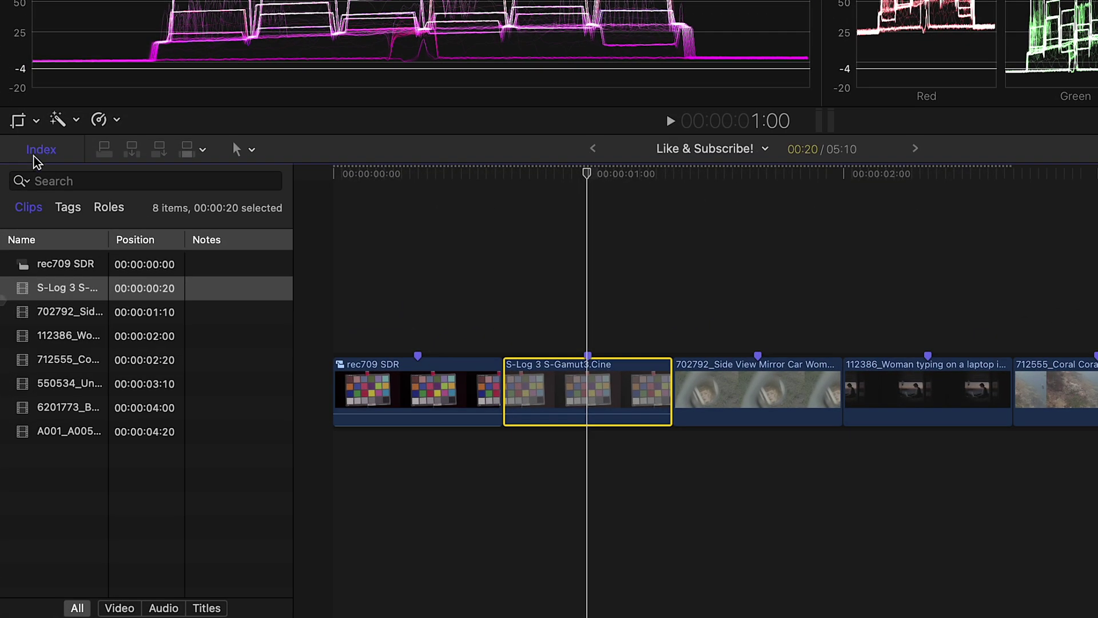
Step: Filter the clip index by Missing Effects, find none, then clear the filter
click(28, 180)
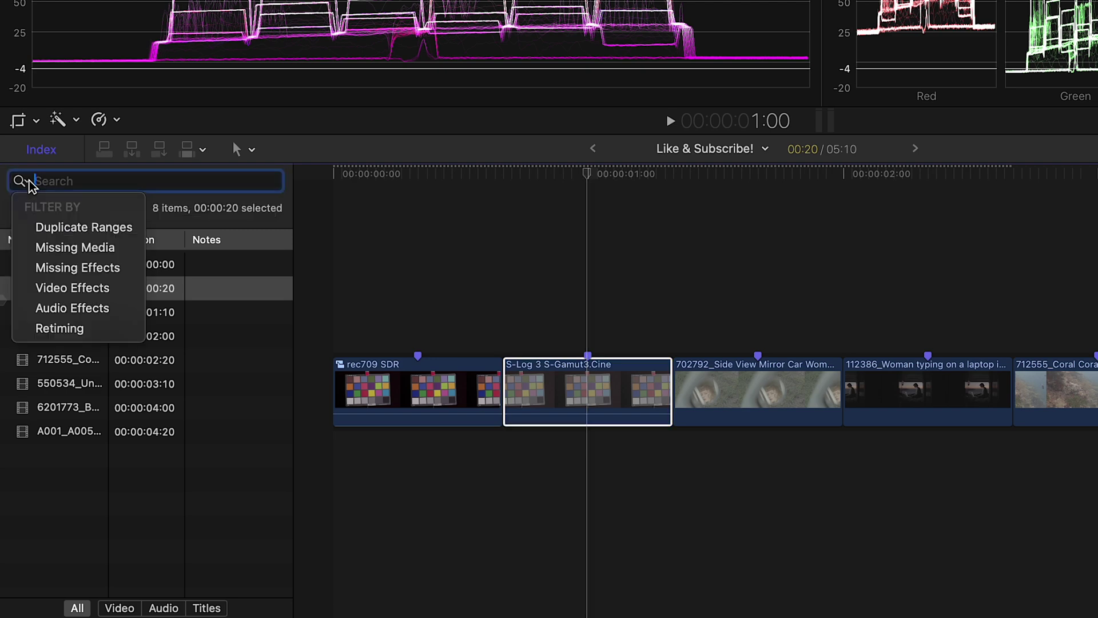
click(87, 276)
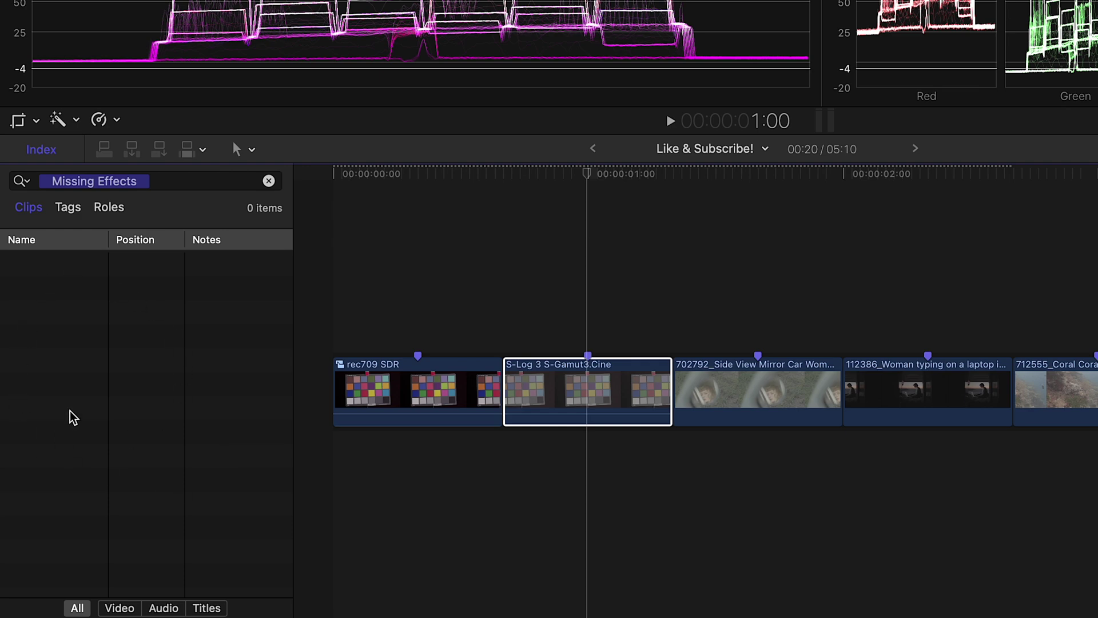
click(21, 181)
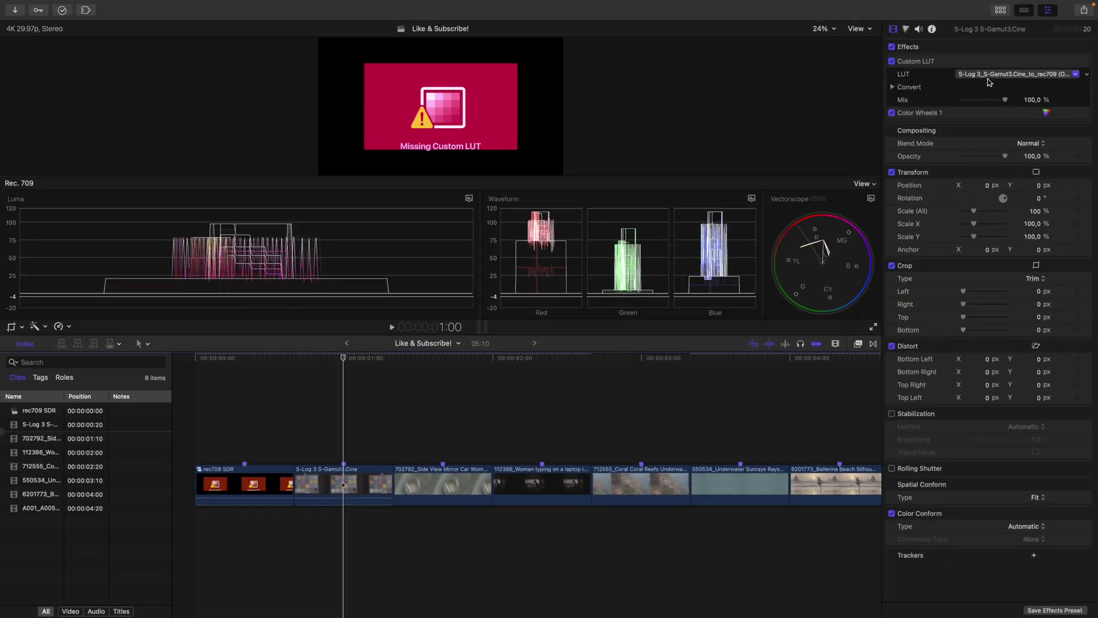
Step: Set the Custom LUT to Sony > S-Log 3 > S-Log 3_S-Gamut3.Cine_to_rec709
click(988, 80)
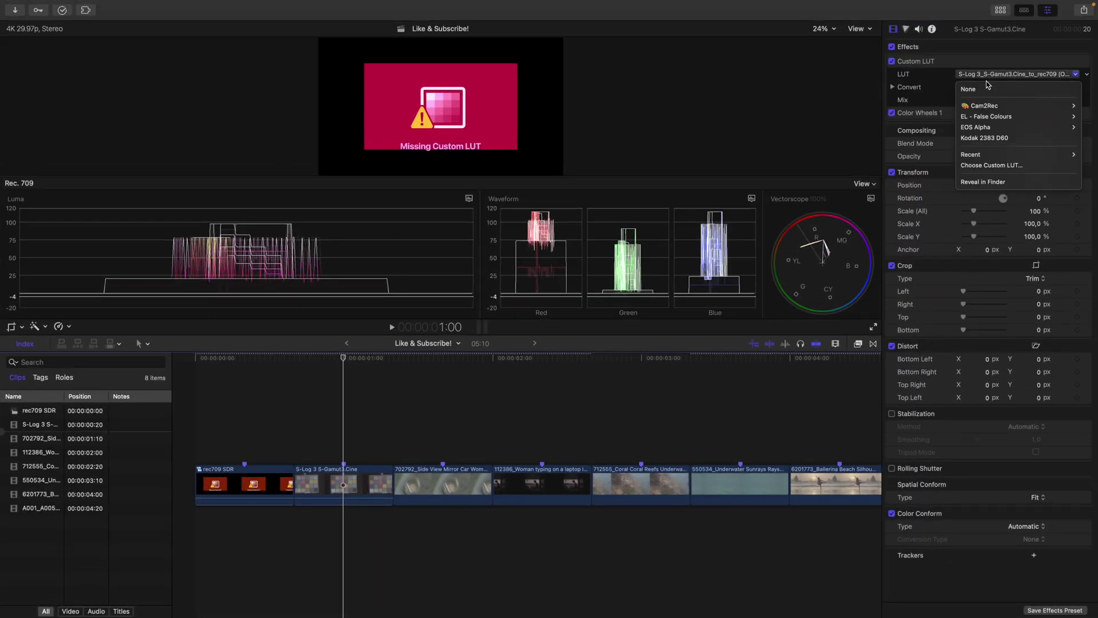
mouse_move(984, 107)
mouse_move(921, 182)
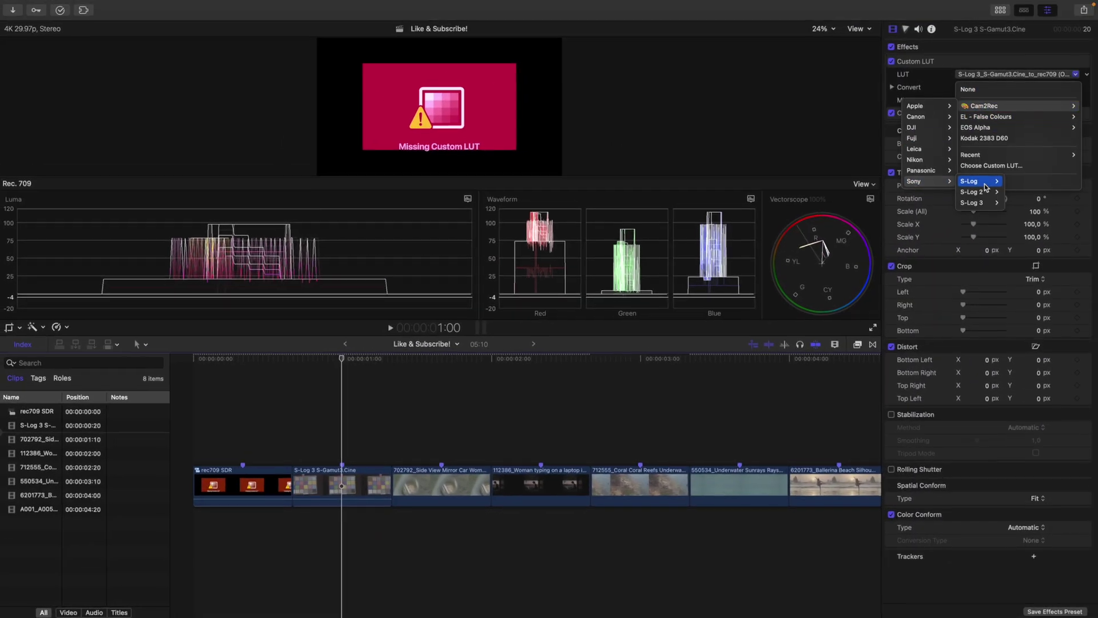
mouse_move(971, 202)
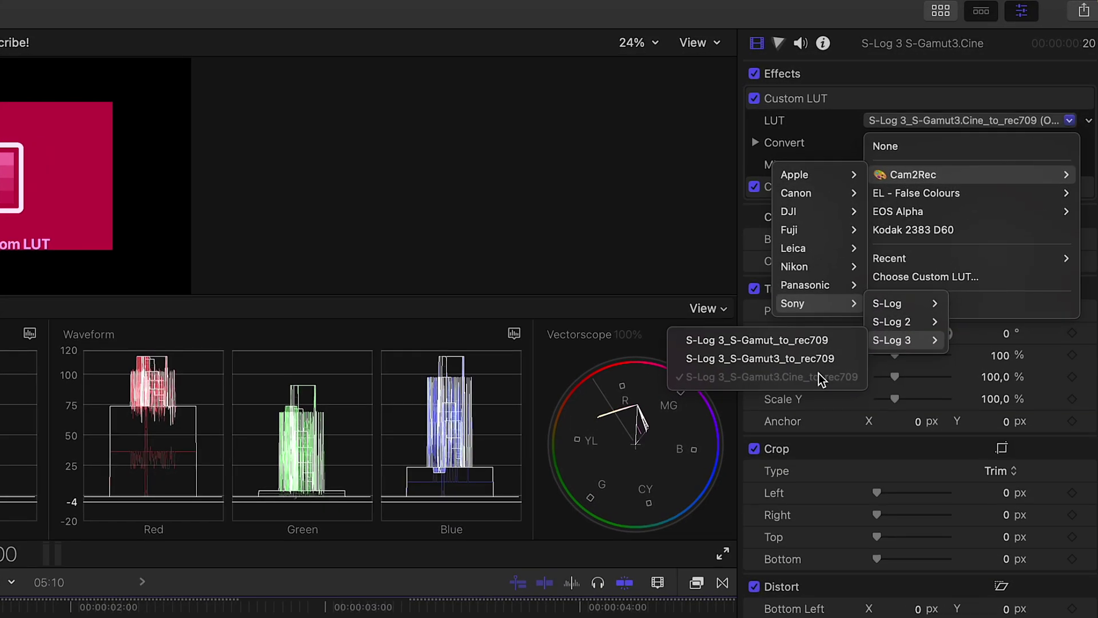
click(819, 373)
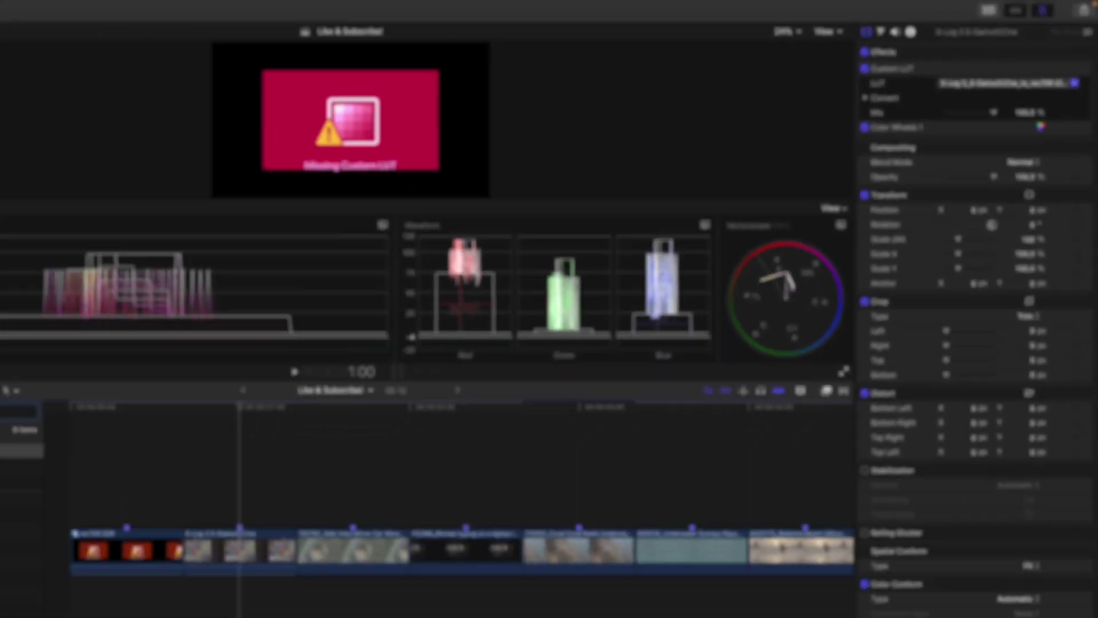
Step: Filter the clip index by Missing Effects to confirm nothing is missing
click(24, 344)
click(13, 362)
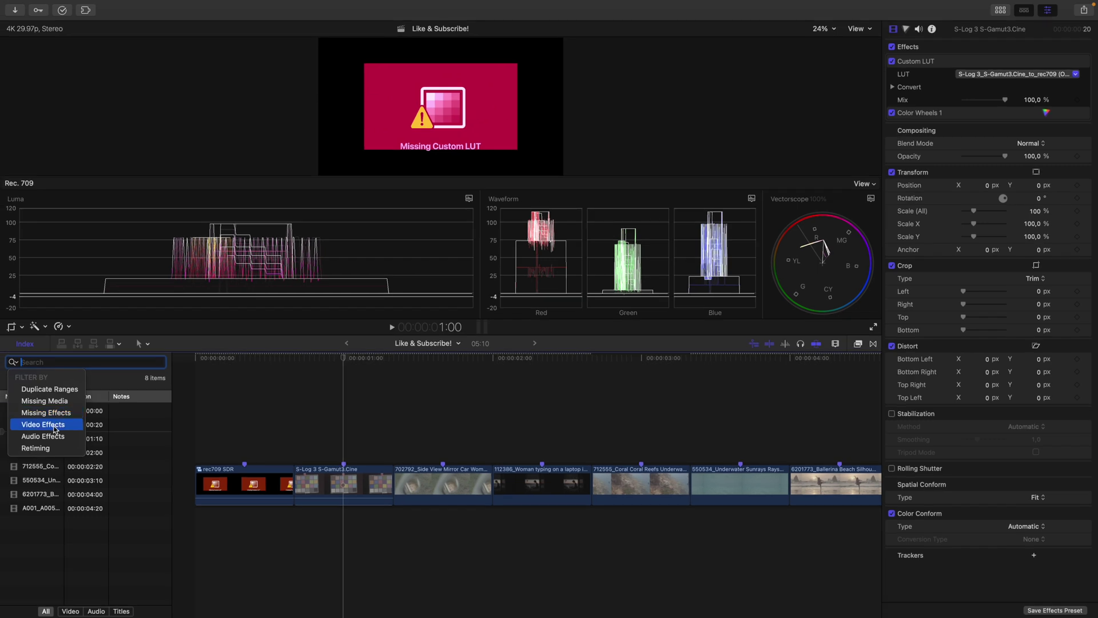
click(46, 413)
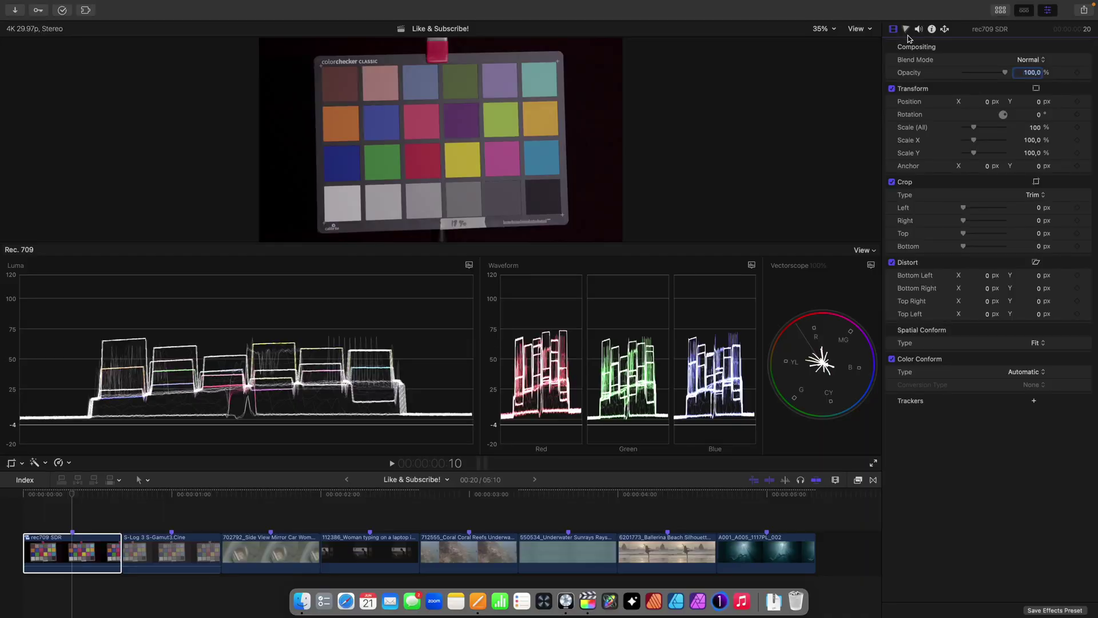
Step: Add a Color Adjustments correction to the rec709 SDR clip in the Color inspector
click(905, 28)
click(921, 46)
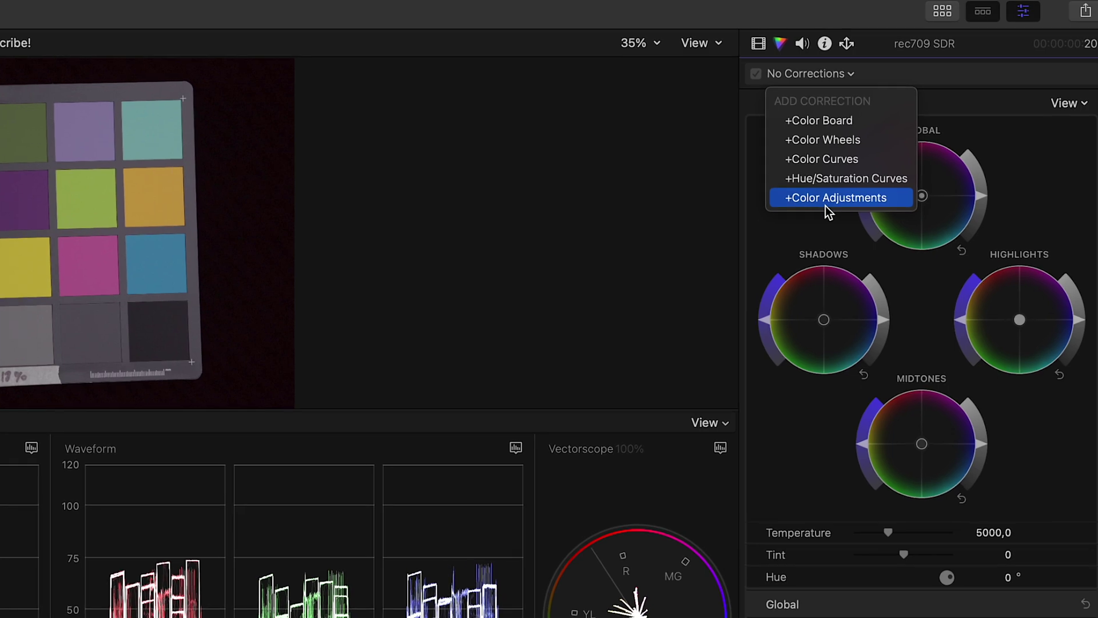
click(825, 205)
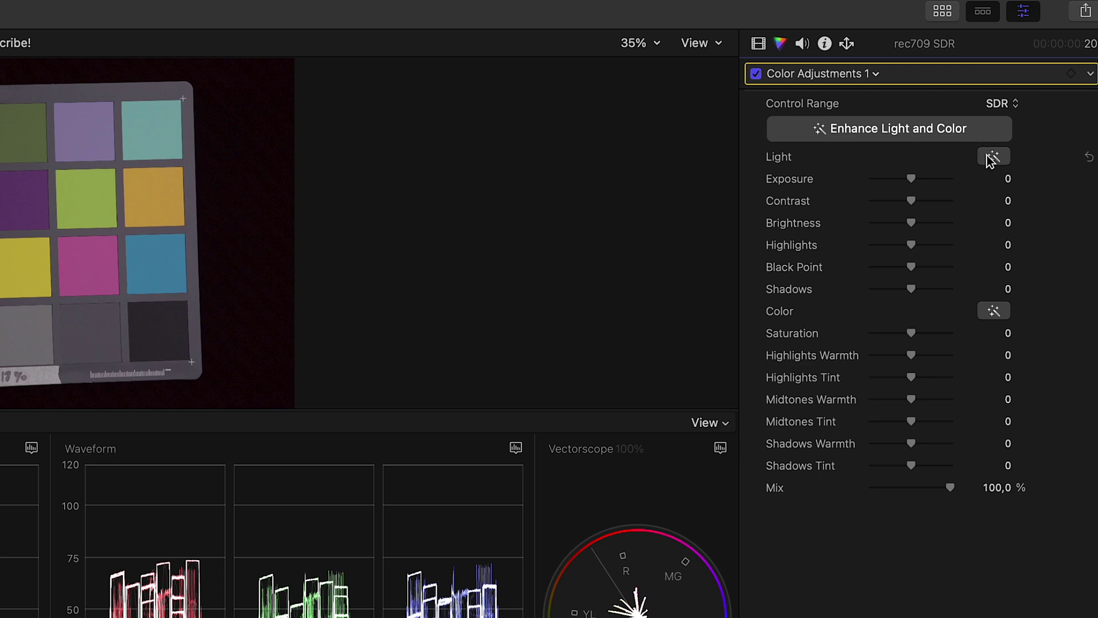
Step: Apply Enhance Light and Color and toggle its Light and Color adjustments to compare
click(936, 129)
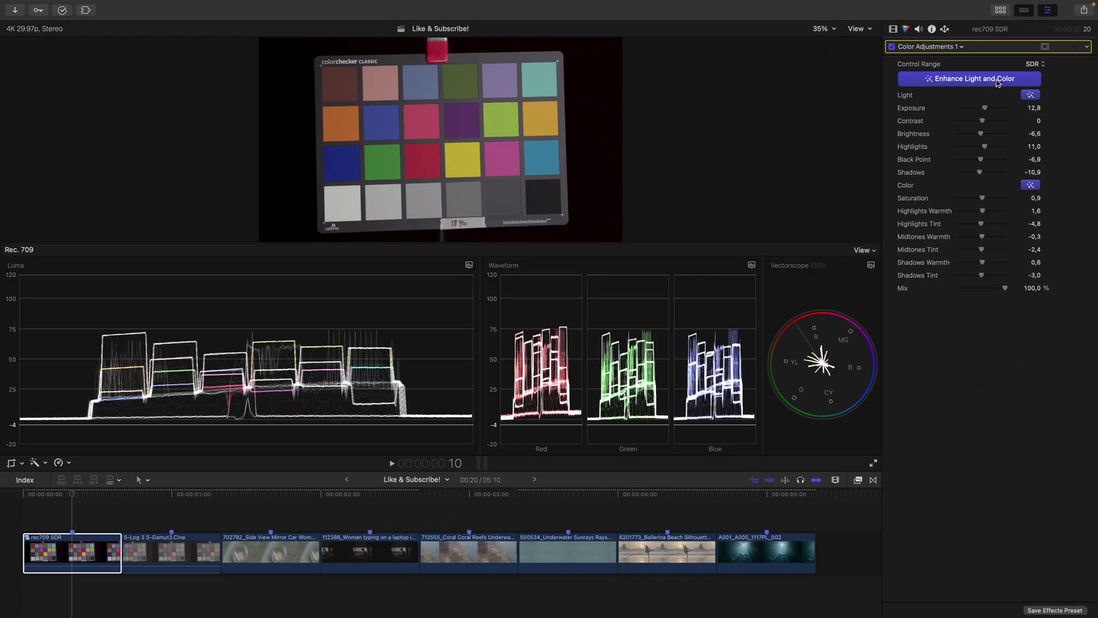
click(1032, 97)
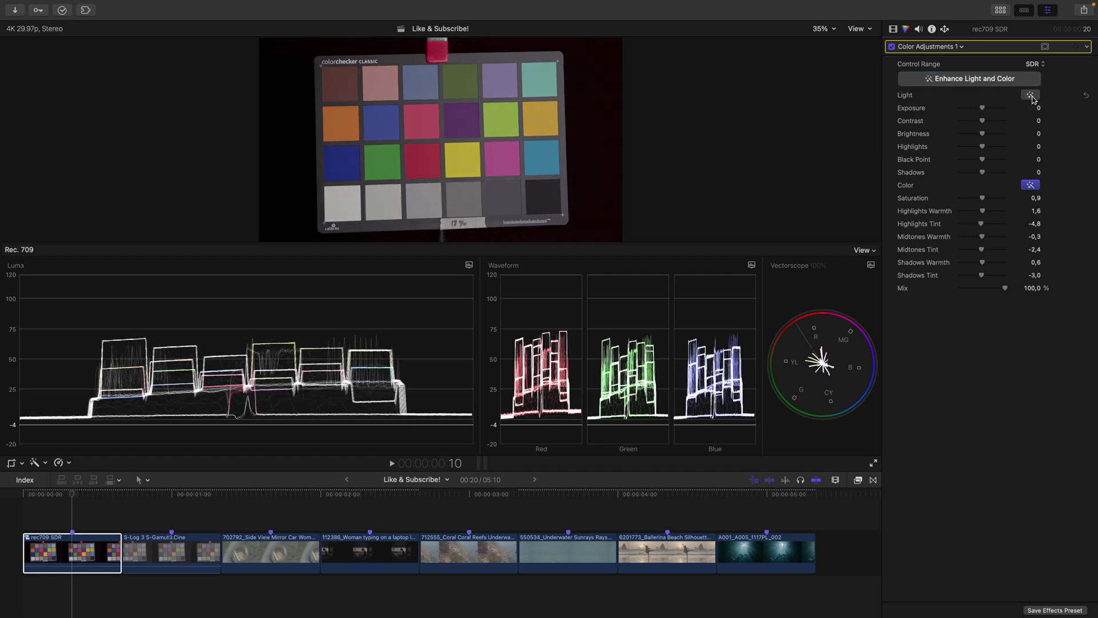
click(1031, 95)
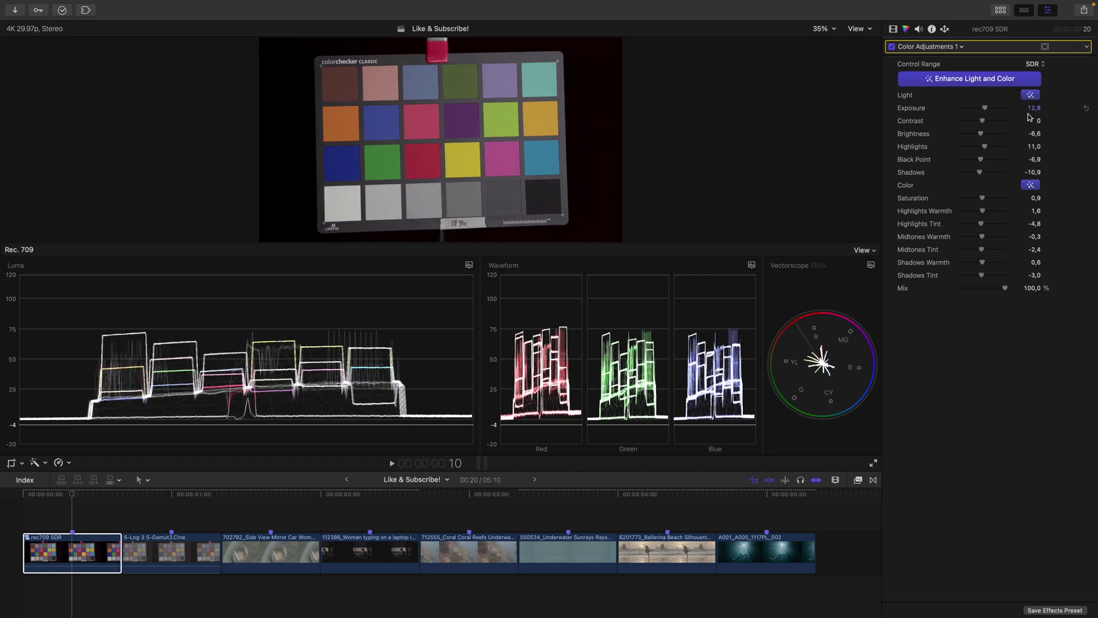
click(1031, 186)
Step: Switch to the dual-viewer comparison workspace from the window layout options
mouse_move(223, 4)
click(279, 5)
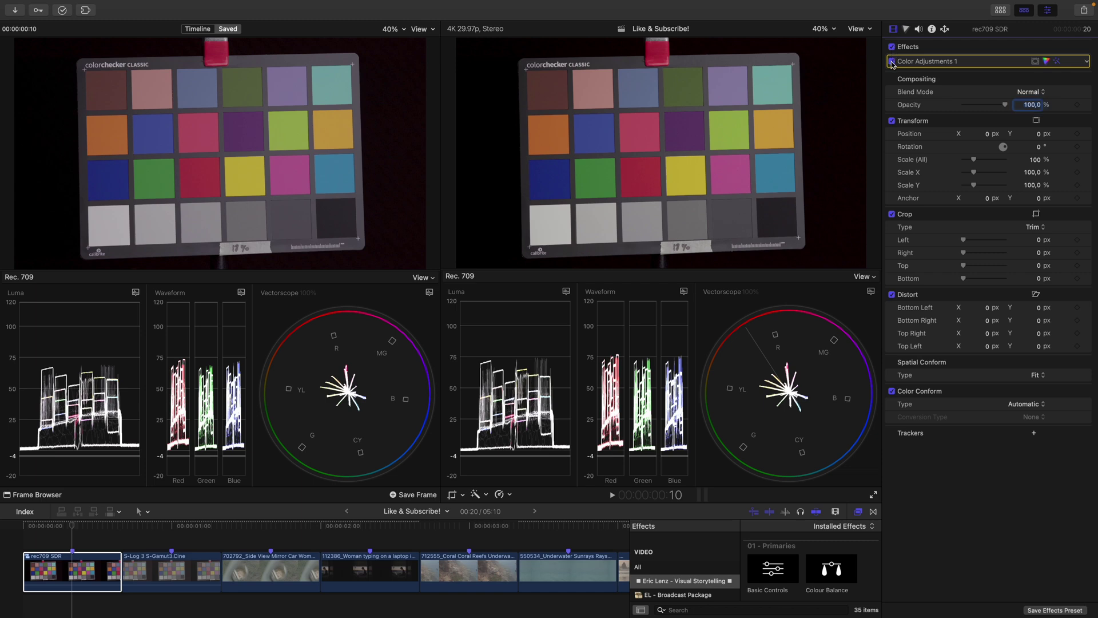
click(891, 61)
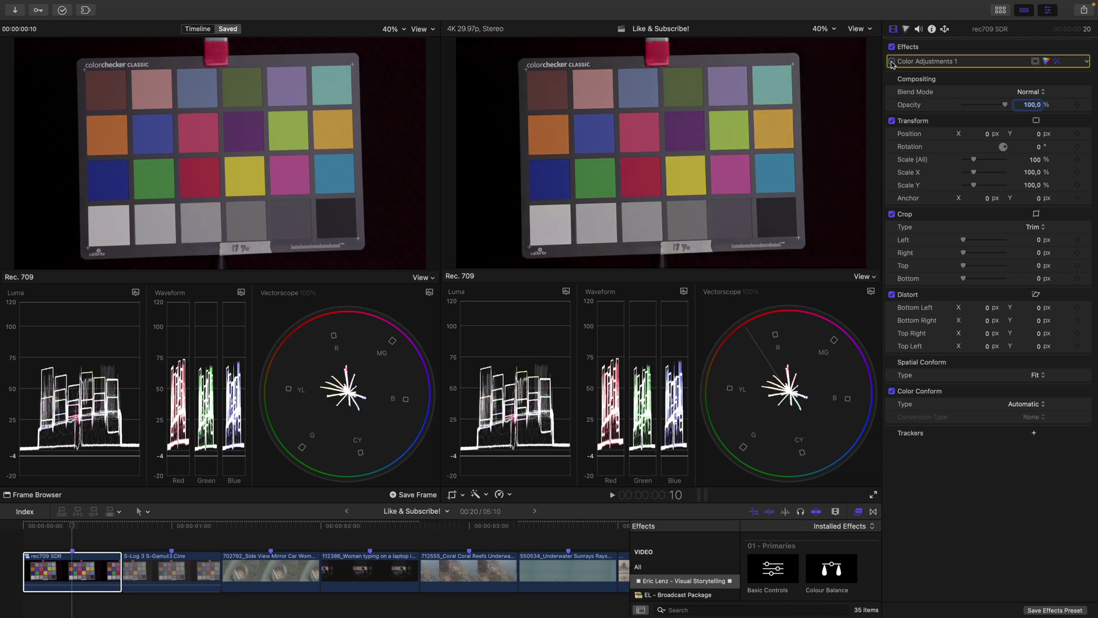
Step: Re-enable Color Adjustments 1, exit full screen and bring up Spotlight search
click(891, 61)
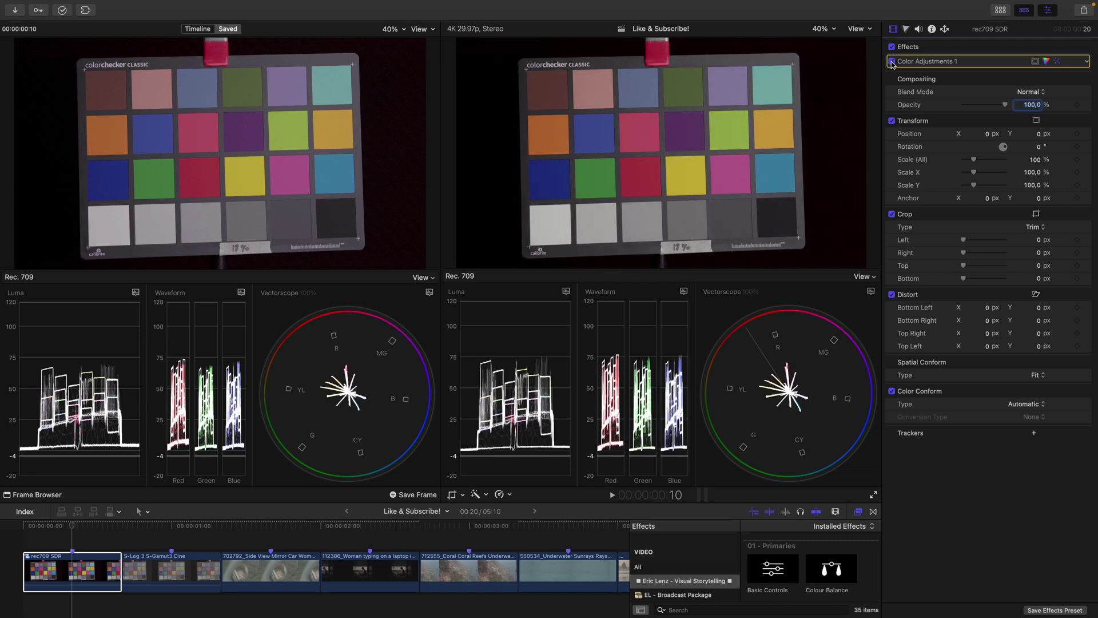
click(32, 24)
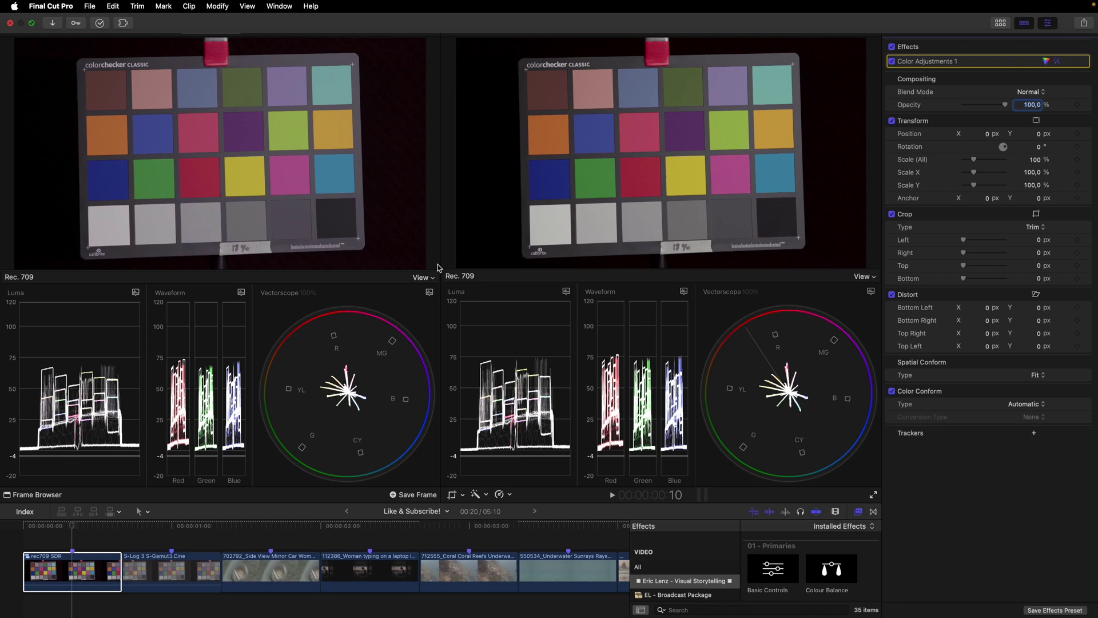
key(super+space)
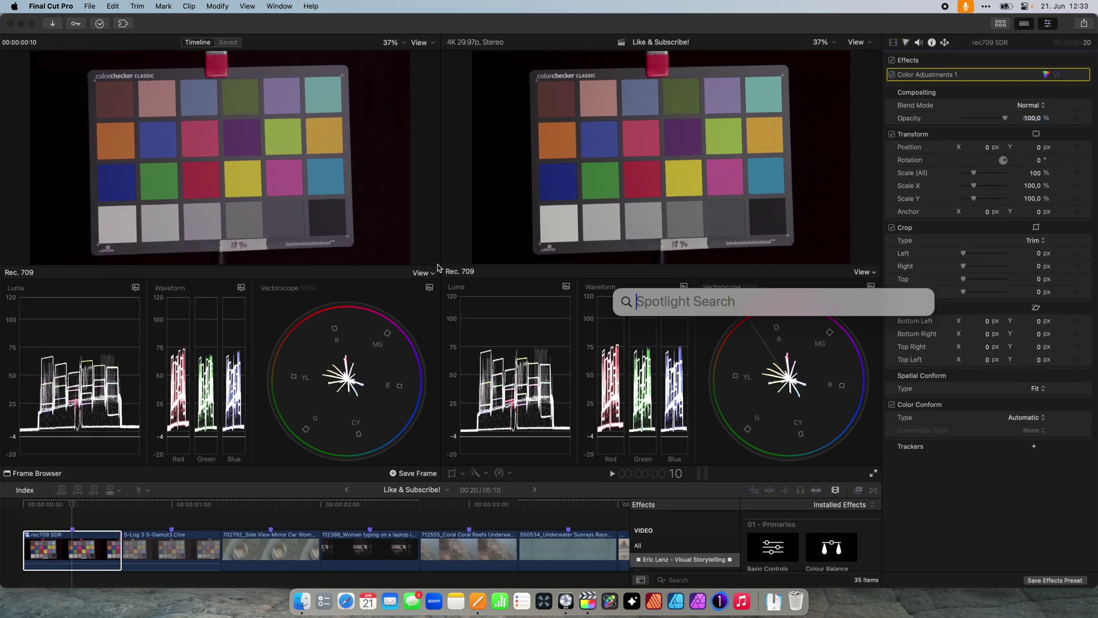
Step: Launch Digital Colour Meter from Spotlight with 'digital', sample chart patches, then close it
text(digital)
key(Return)
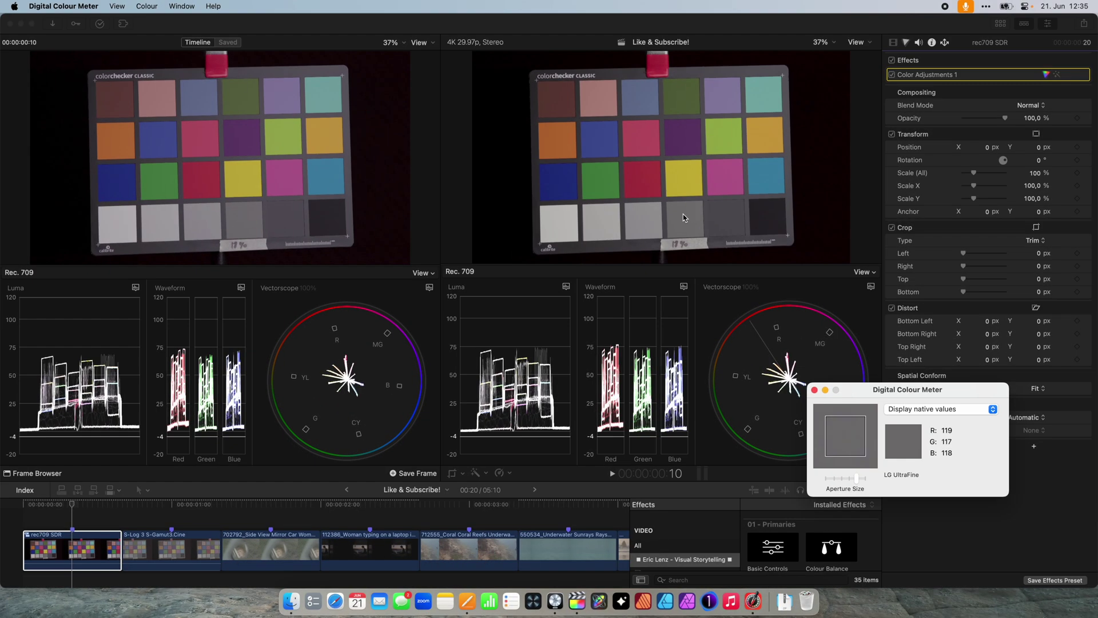
click(815, 389)
Step: Return to full screen, delete the Color Adjustments effect and open the Enhance menu
click(32, 24)
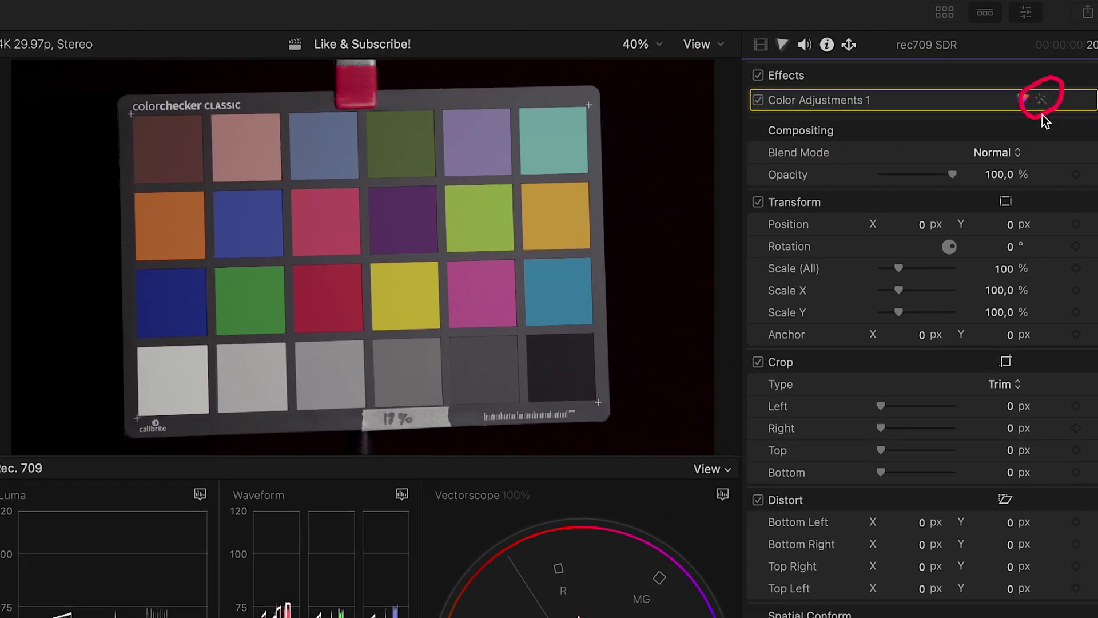
click(918, 104)
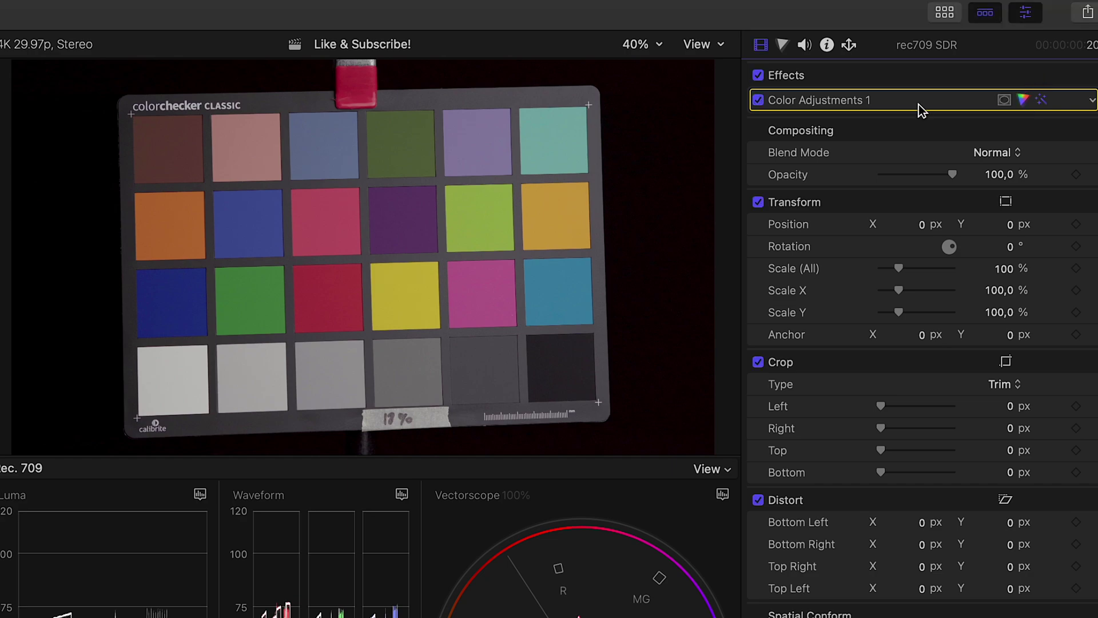
key(Delete)
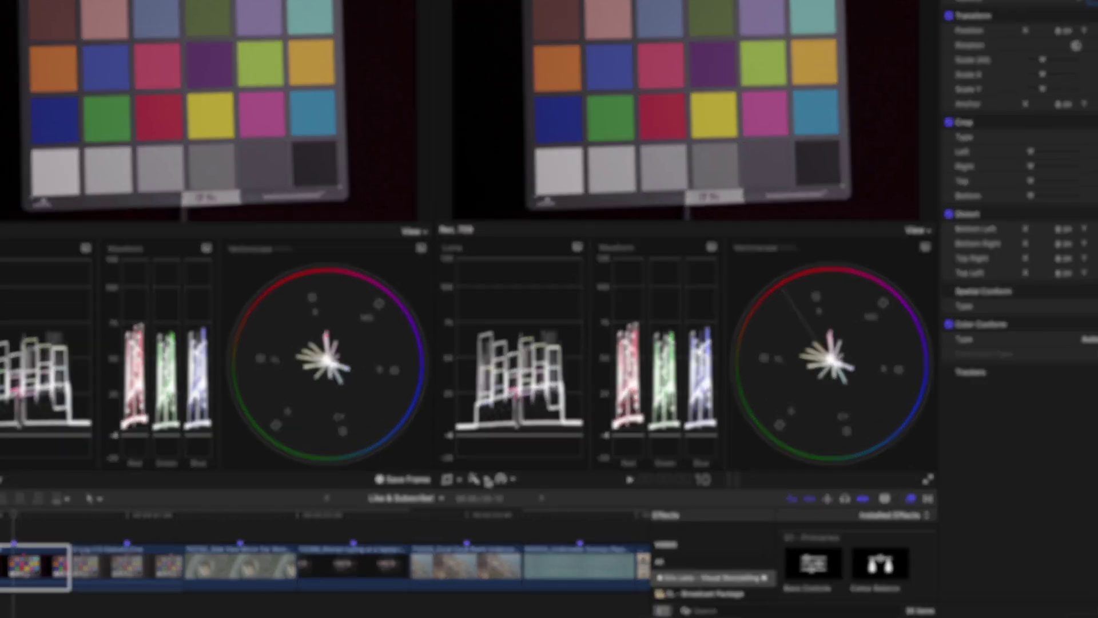
click(485, 493)
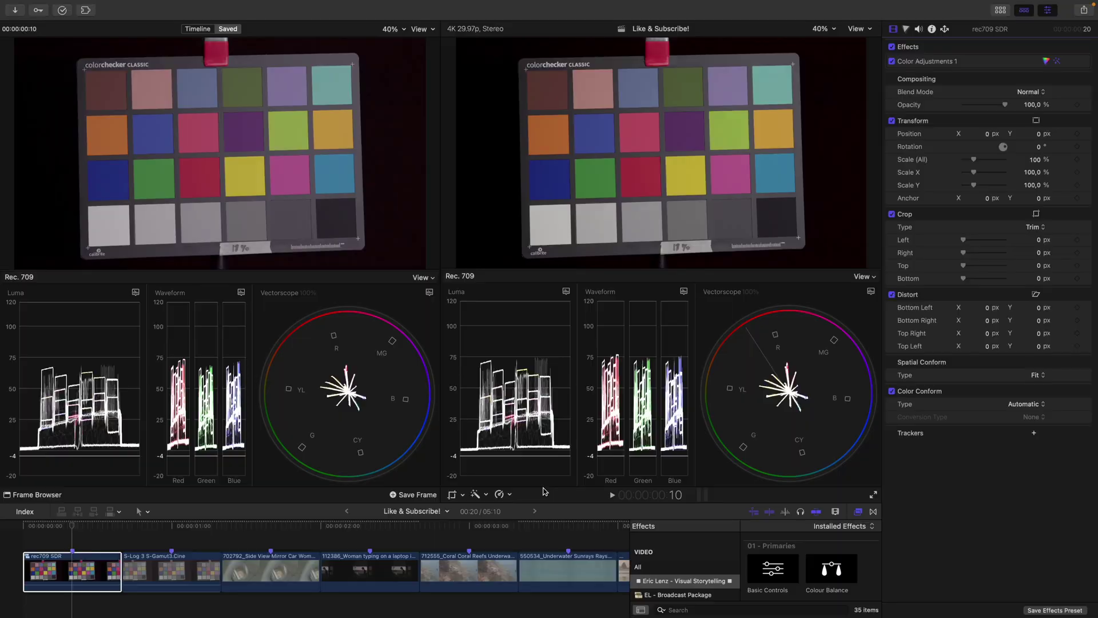
Step: Select and delete the Color Adjustments 1 effect from the rec709 SDR clip
click(975, 66)
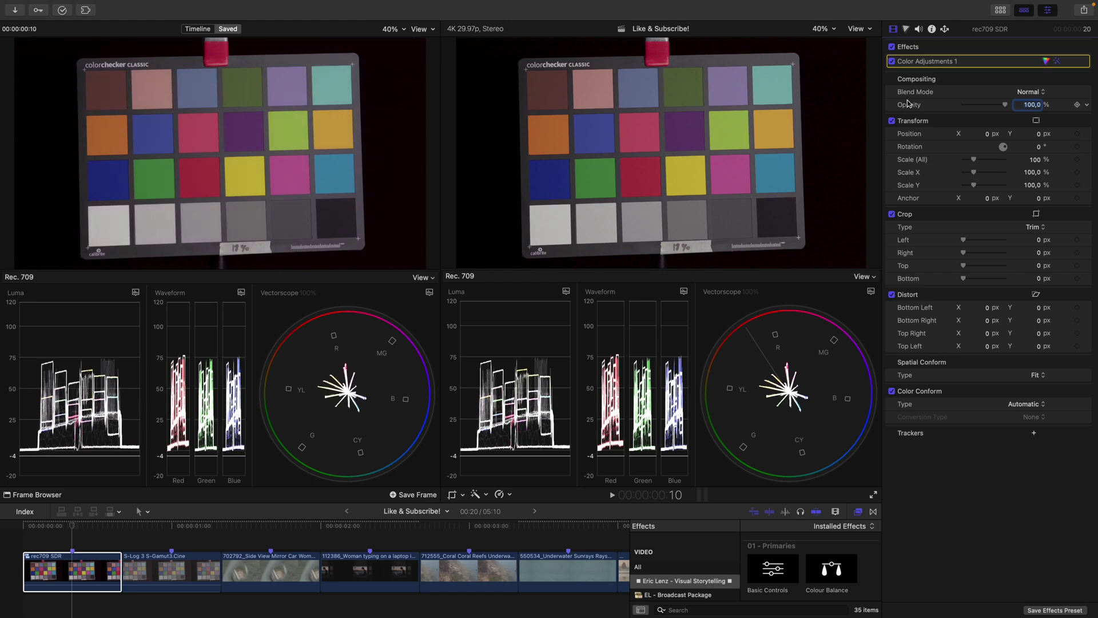
mouse_move(977, 62)
key(Delete)
Step: Apply Balance Color to the rec709 clip in White Balance mode, sampled from the chart's white patch
click(477, 495)
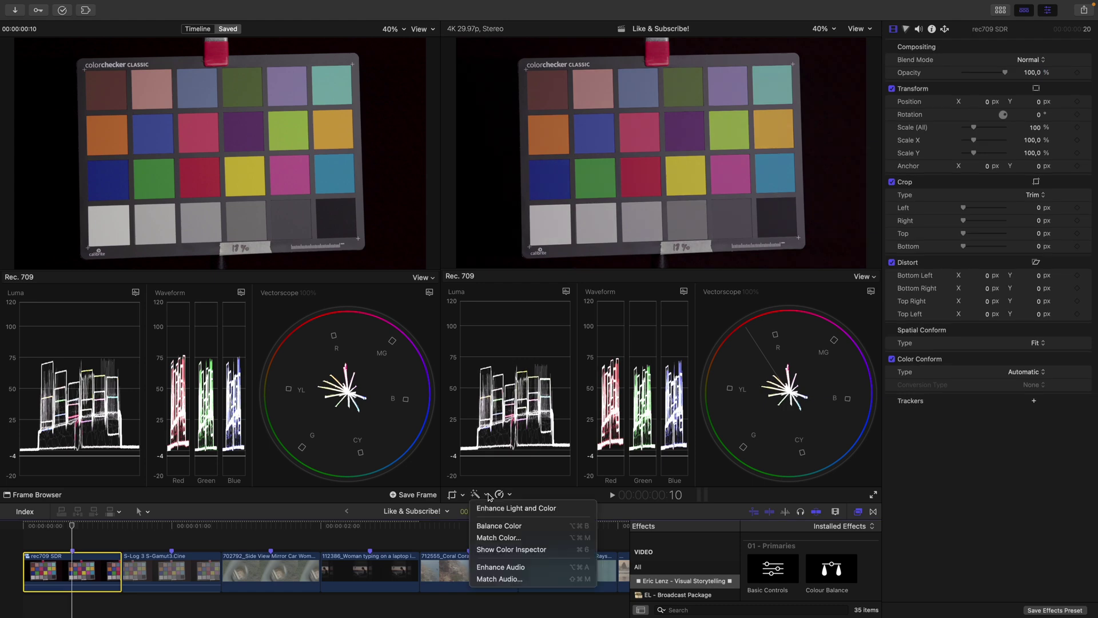
click(501, 526)
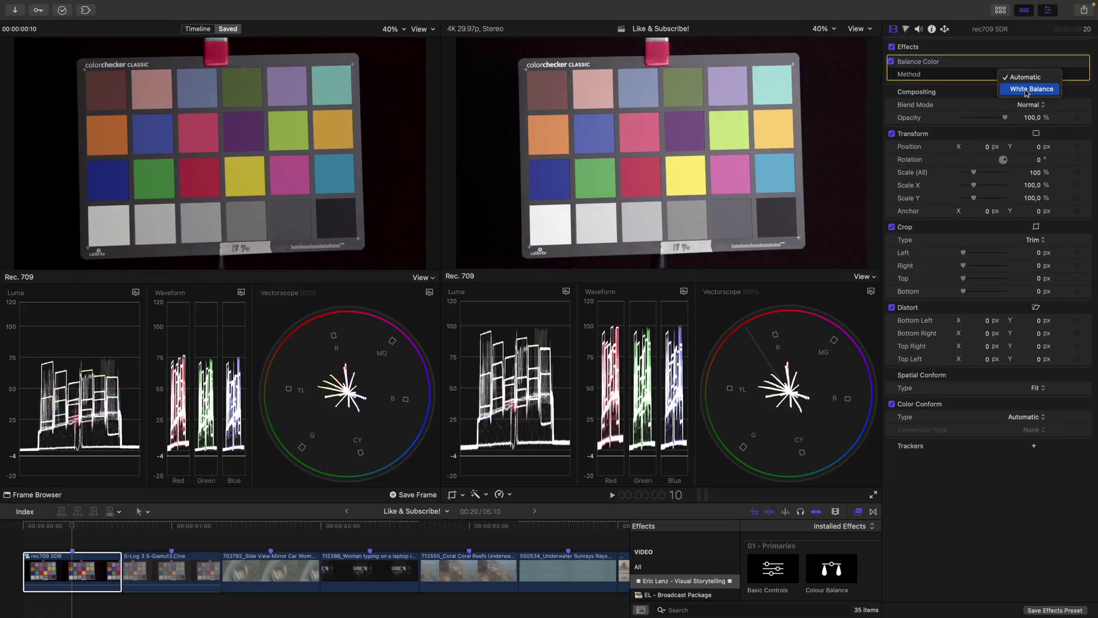
click(1017, 90)
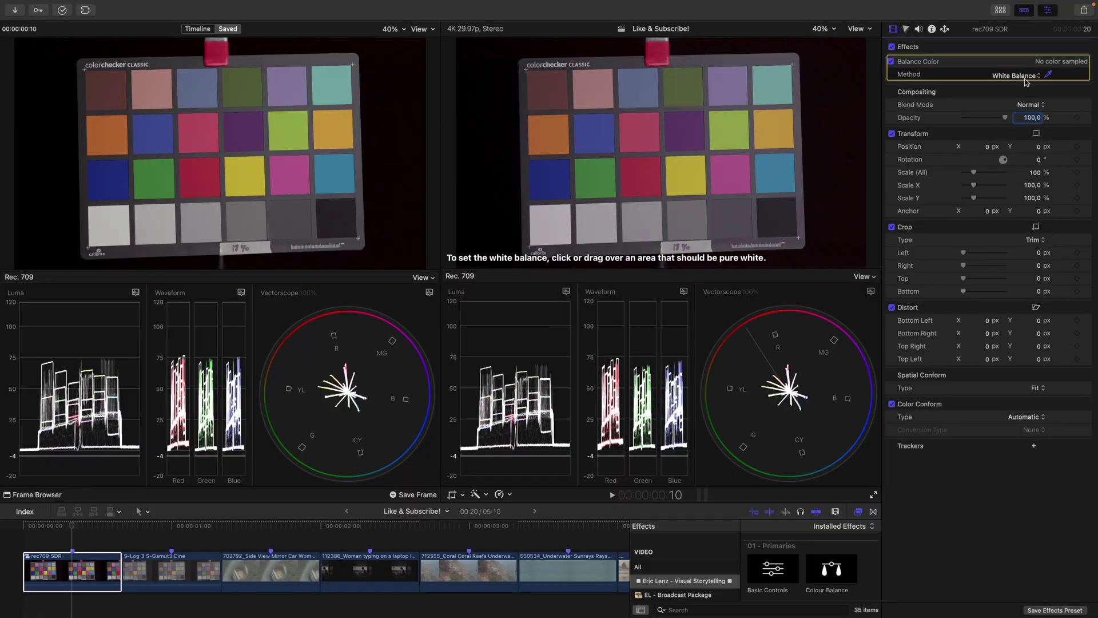
click(559, 220)
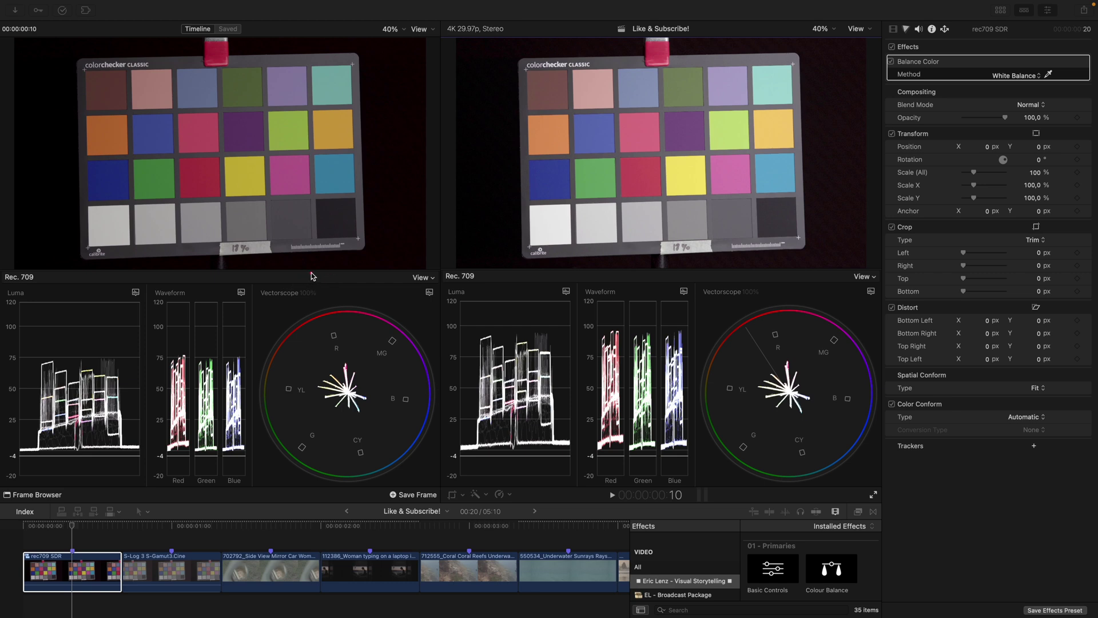
Step: Mark the left and right scopes with red annotations, then remove Balance Color
mouse_move(311, 277)
mouse_down()
mouse_move(160, 285)
mouse_move(264, 293)
mouse_move(259, 306)
mouse_up()
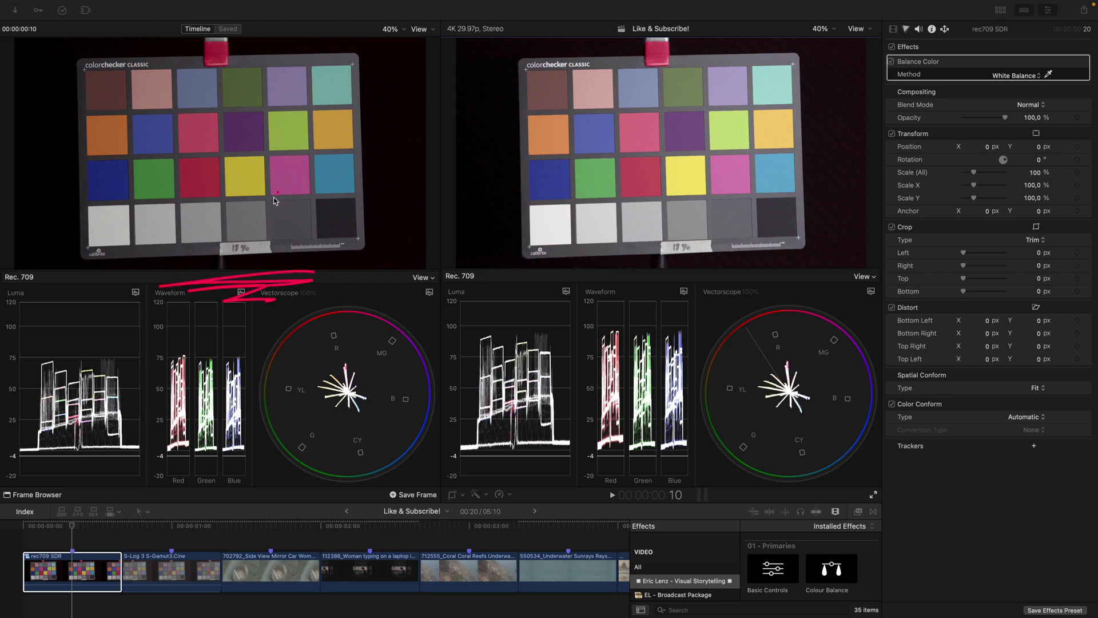
drag(739, 268, 606, 282)
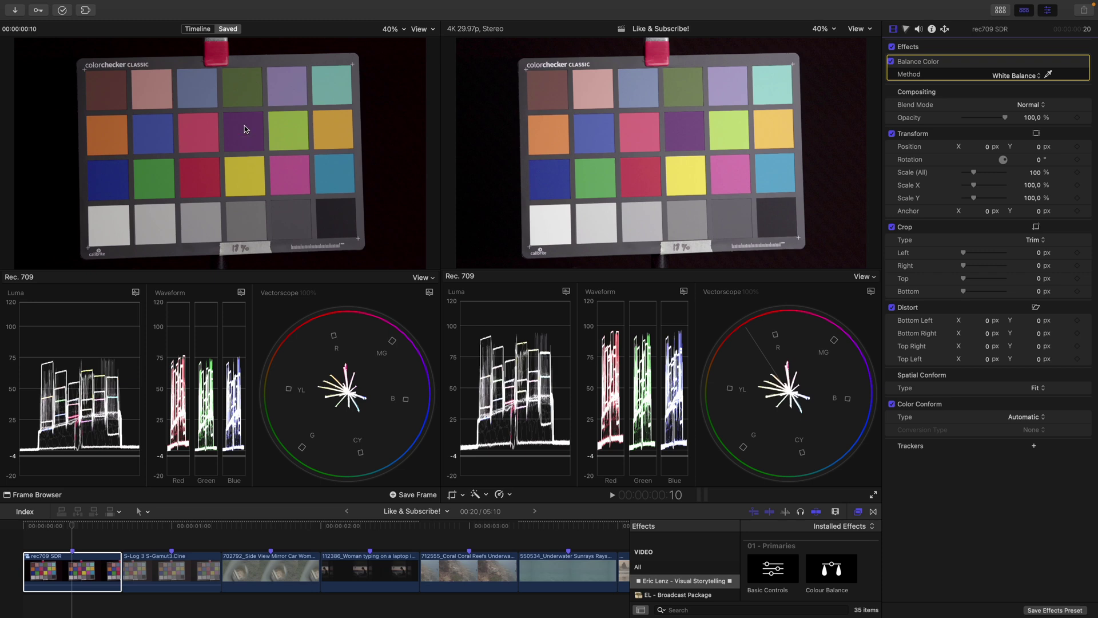
key(Delete)
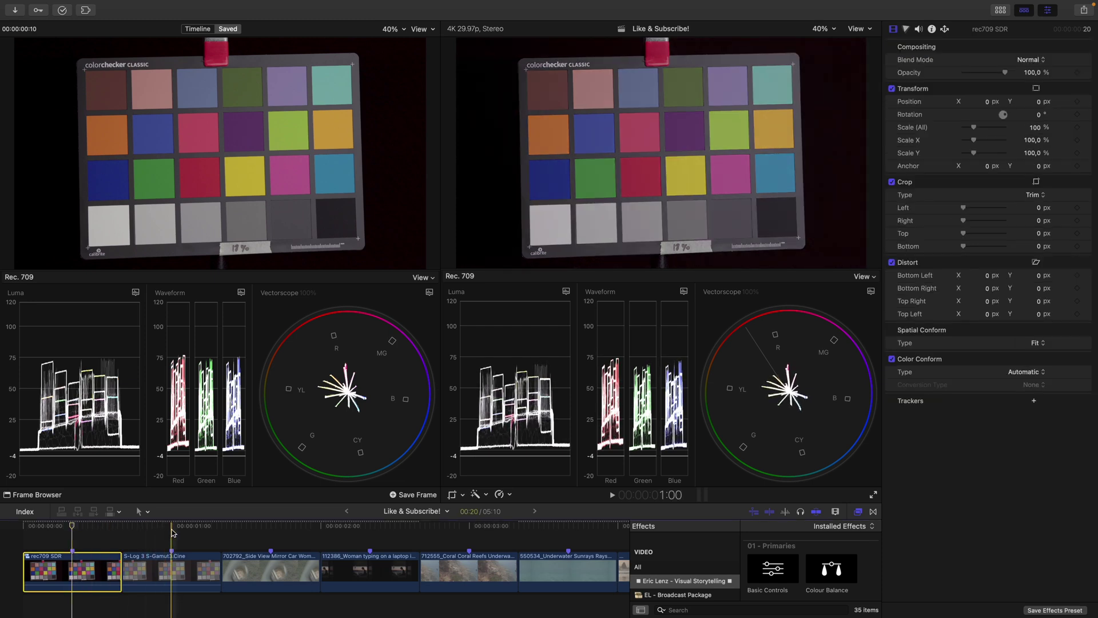
Step: With the S-Log 3 clip's Custom LUT off, add Color Adjustments and apply Enhance Light and Color
click(171, 569)
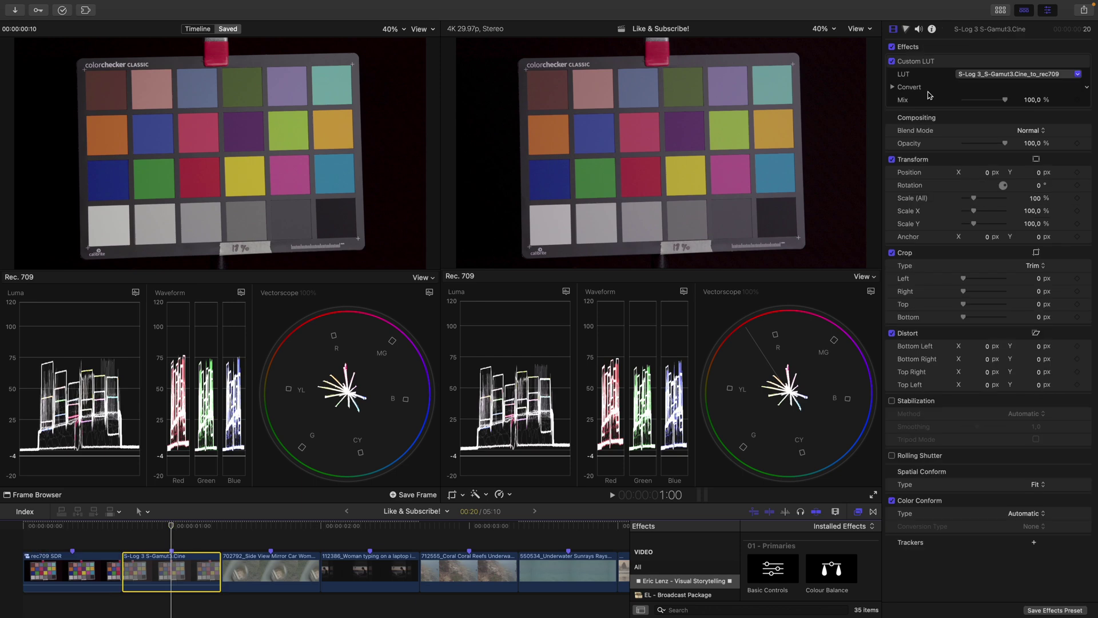
click(892, 62)
click(906, 29)
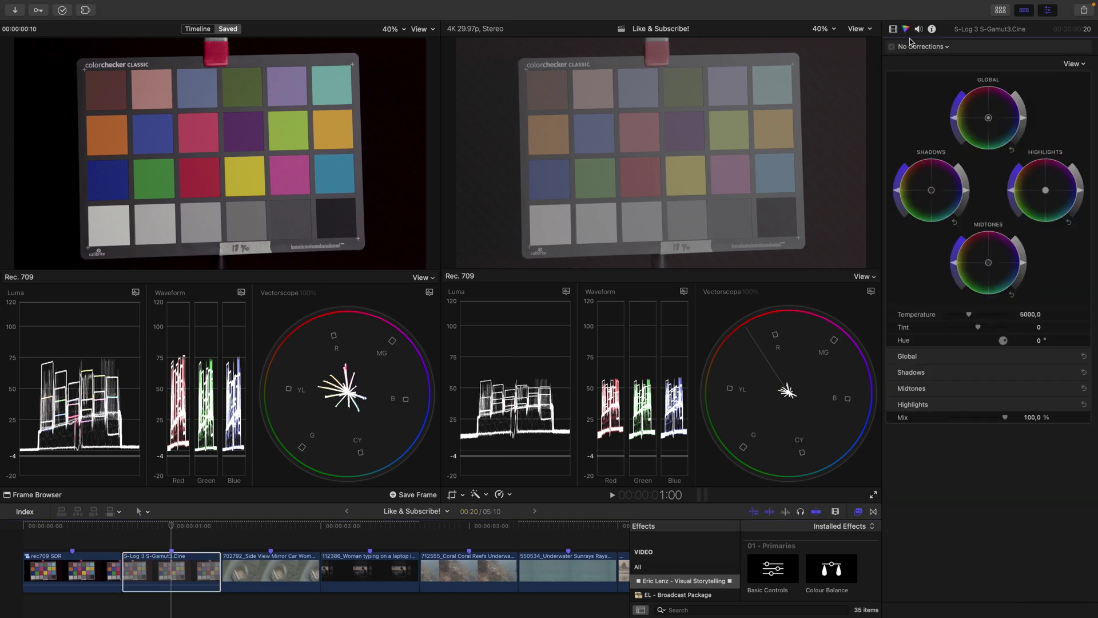
click(932, 48)
click(936, 120)
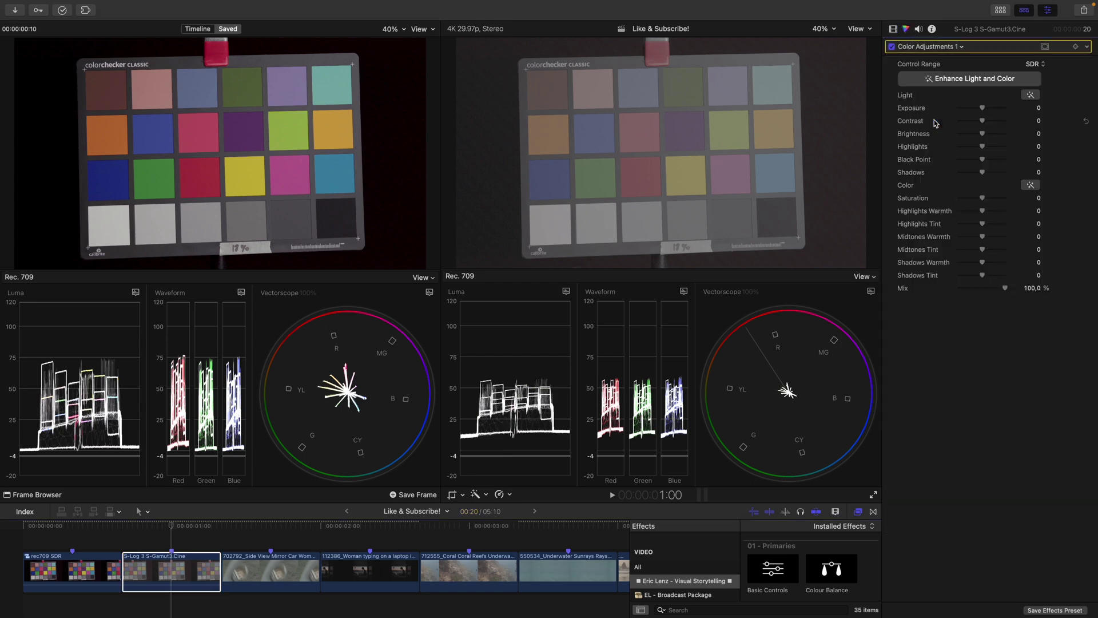
click(961, 83)
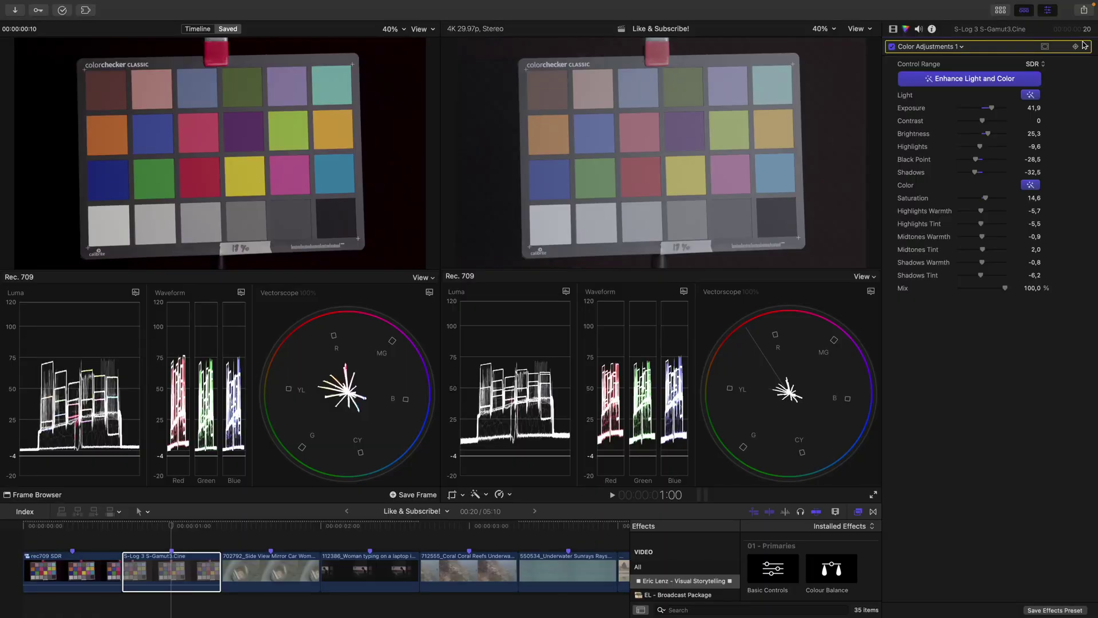
Step: Re-enable the Custom LUT and reapply Enhance Light and Color in Color Adjustments 1
click(1084, 45)
click(1042, 109)
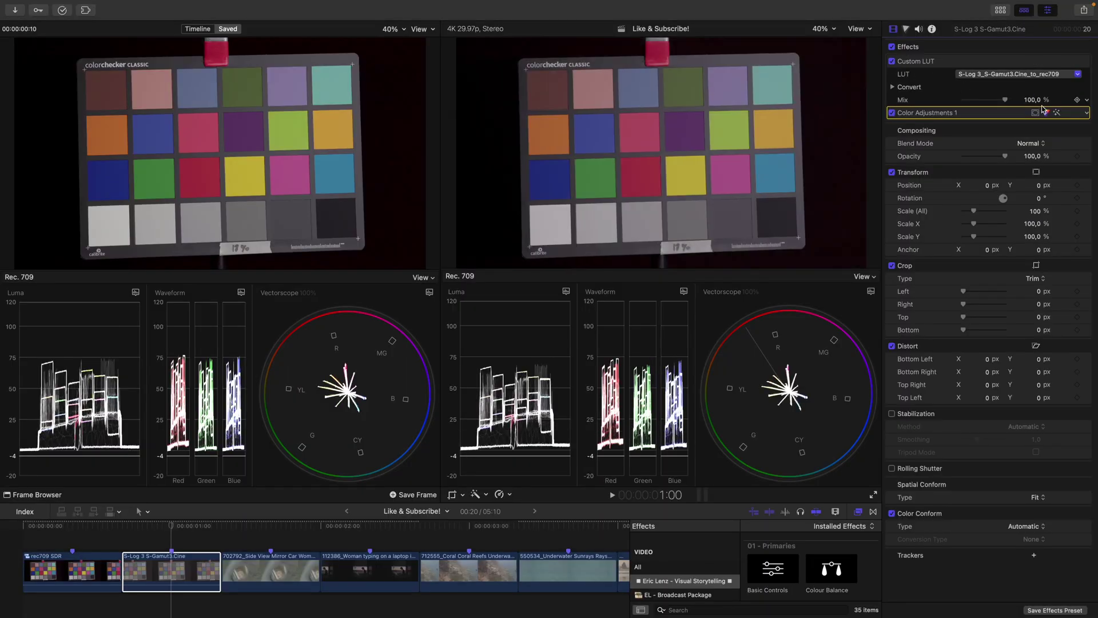
click(1045, 110)
click(1019, 81)
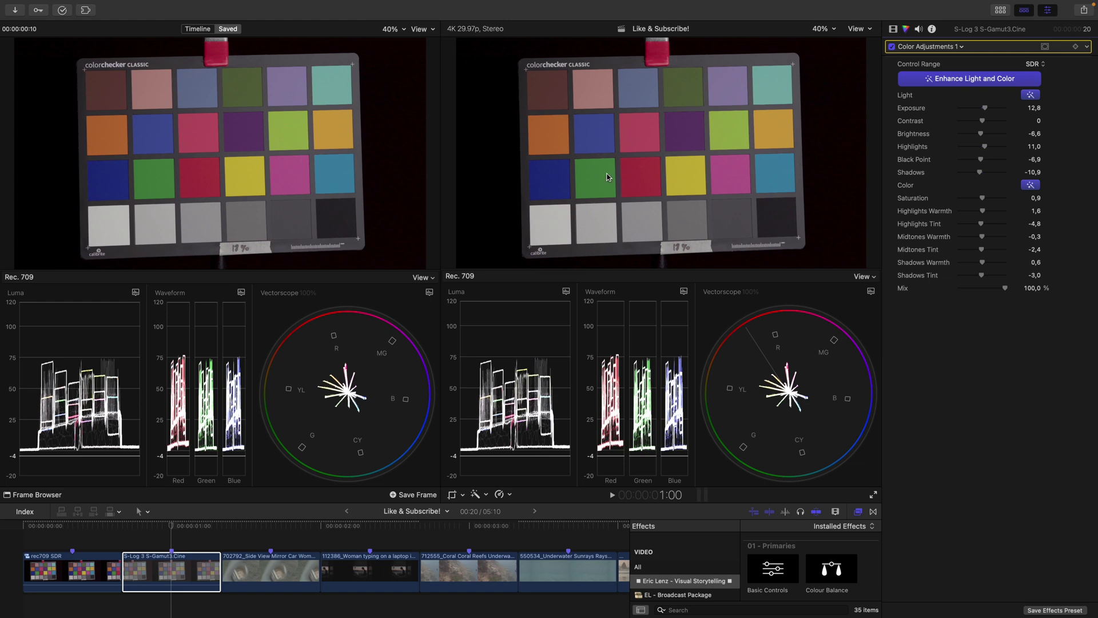
Step: Annotate the Video inspector stack: Custom LUT row on top, Color Adjustments 1 below it
click(893, 29)
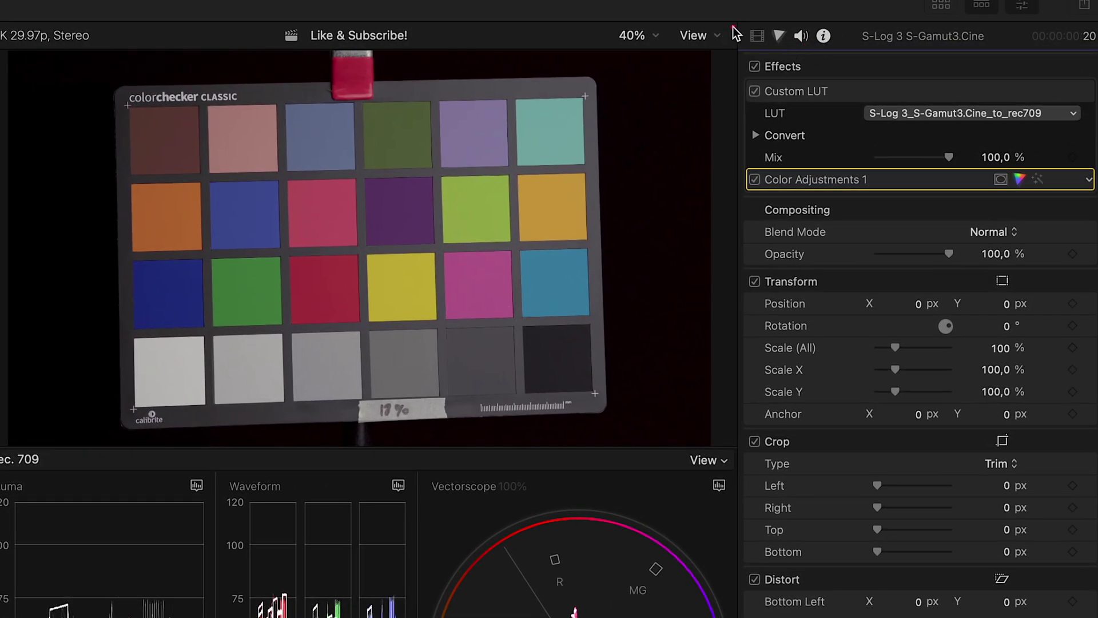
mouse_move(733, 27)
mouse_down()
mouse_move(729, 167)
mouse_move(740, 140)
mouse_up()
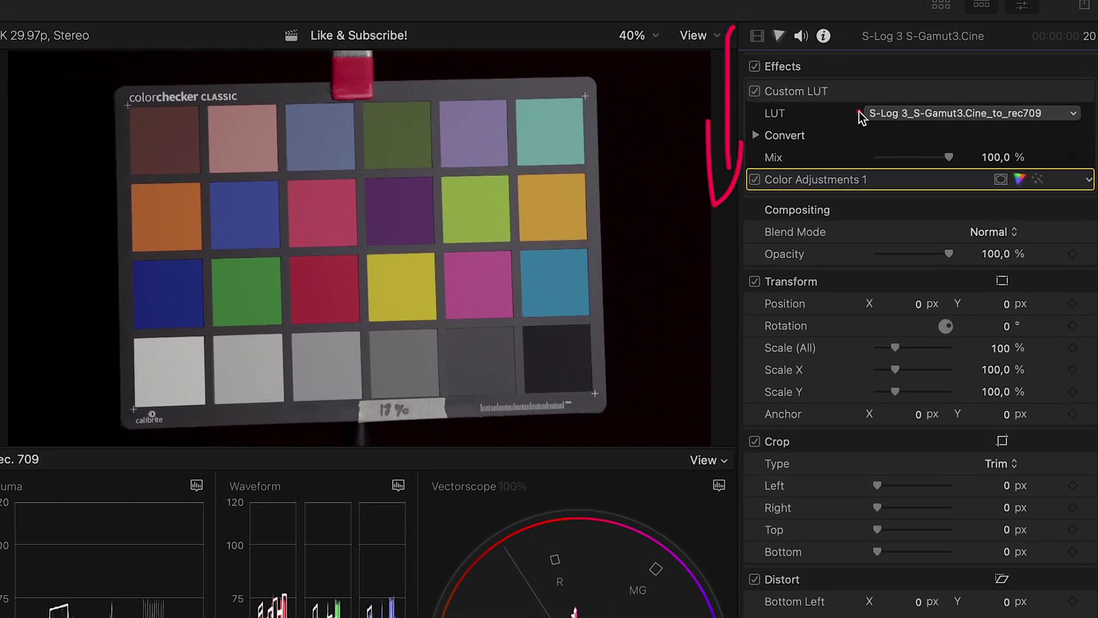
drag(861, 113, 612, 130)
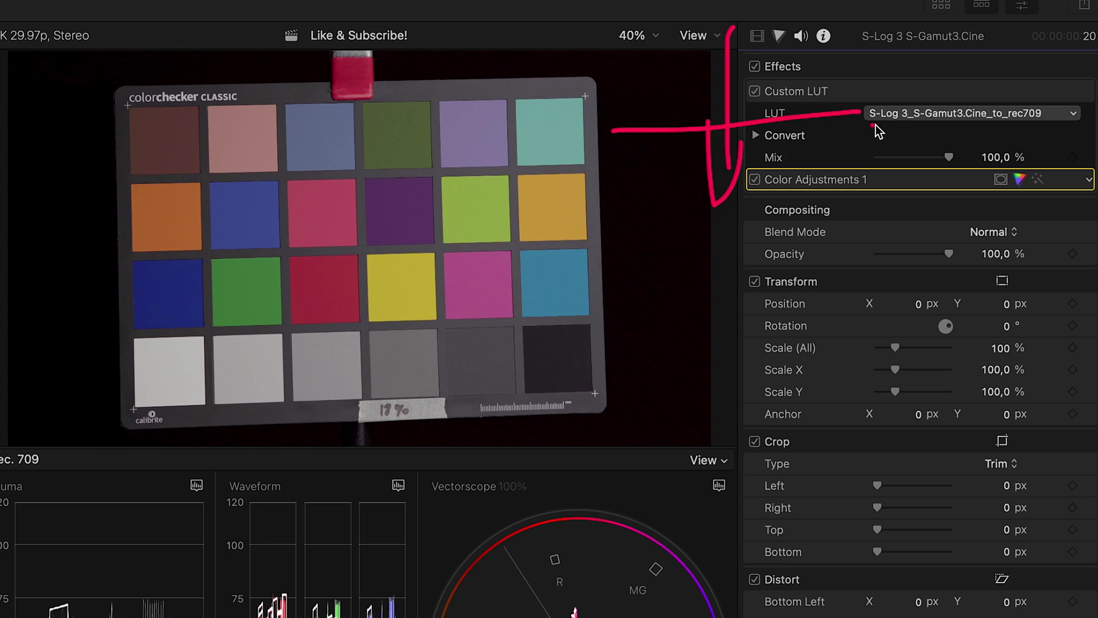
mouse_move(873, 126)
mouse_down()
mouse_move(984, 120)
mouse_move(981, 136)
mouse_move(1023, 123)
mouse_up()
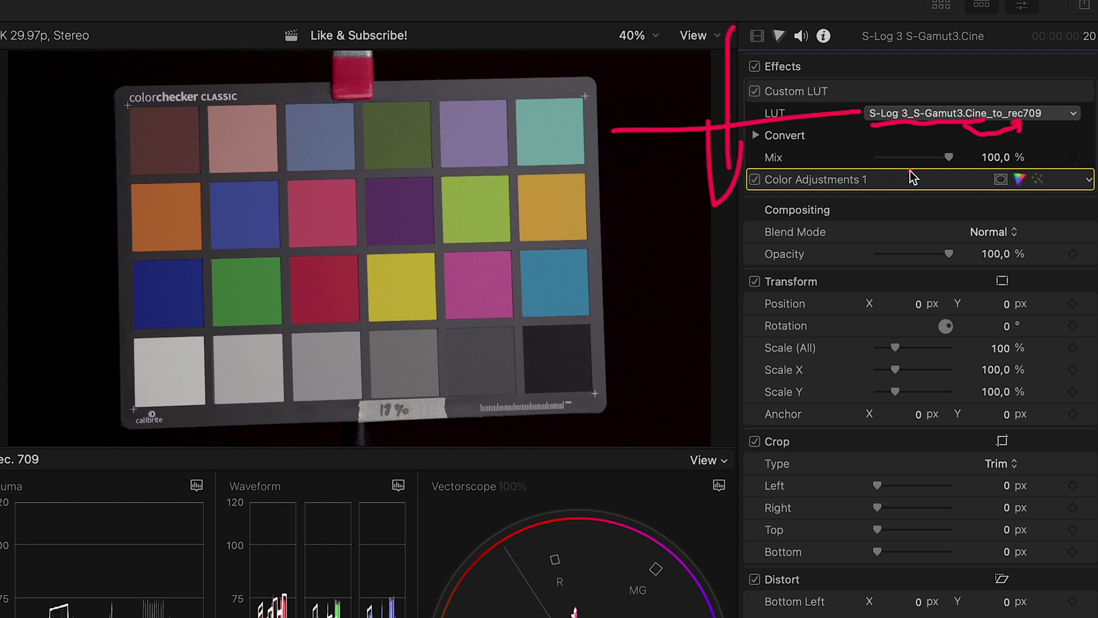
mouse_move(903, 165)
mouse_down()
mouse_move(760, 163)
mouse_move(726, 178)
mouse_move(764, 201)
mouse_move(1071, 185)
mouse_move(1094, 167)
mouse_move(946, 171)
mouse_up()
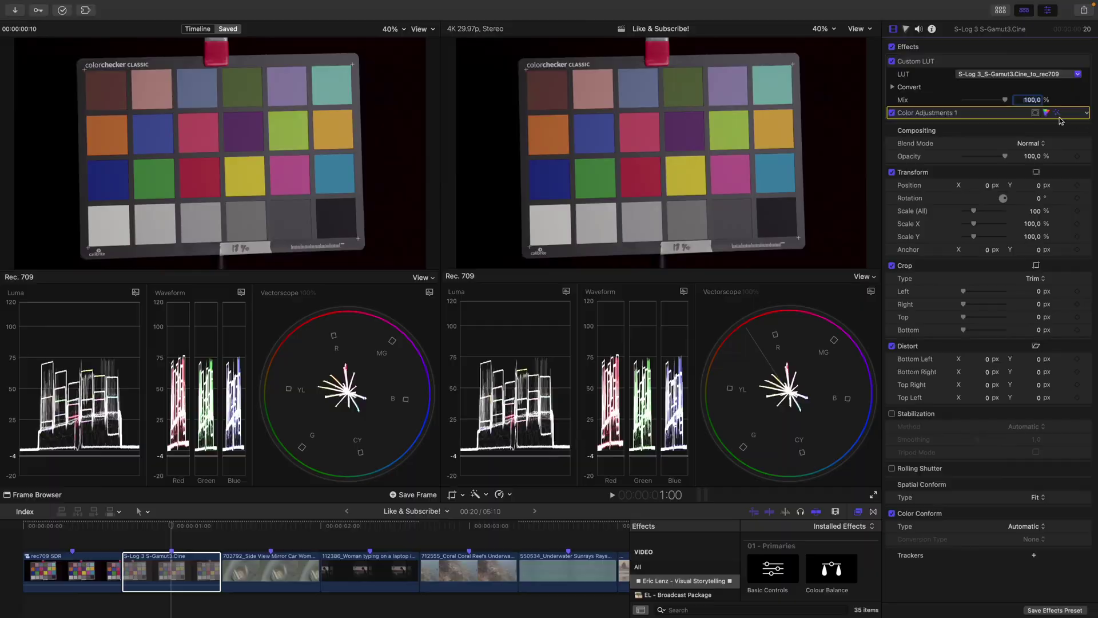
Step: Move Color Adjustments 1 above the Custom LUT and reapply Enhance Light and Color
click(1089, 113)
click(992, 113)
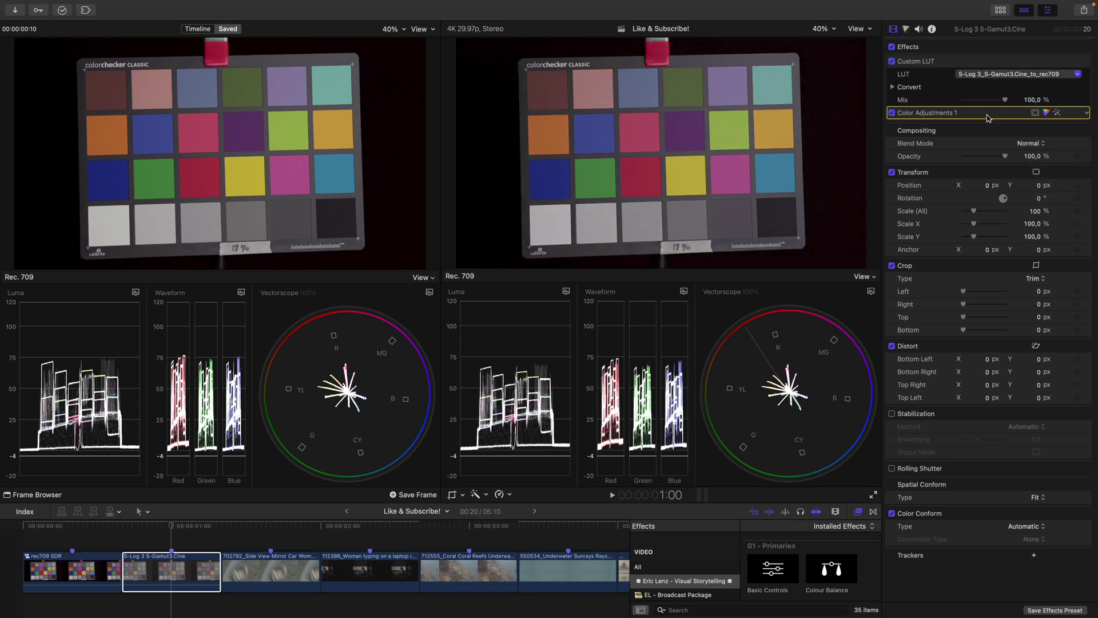
drag(993, 114, 989, 61)
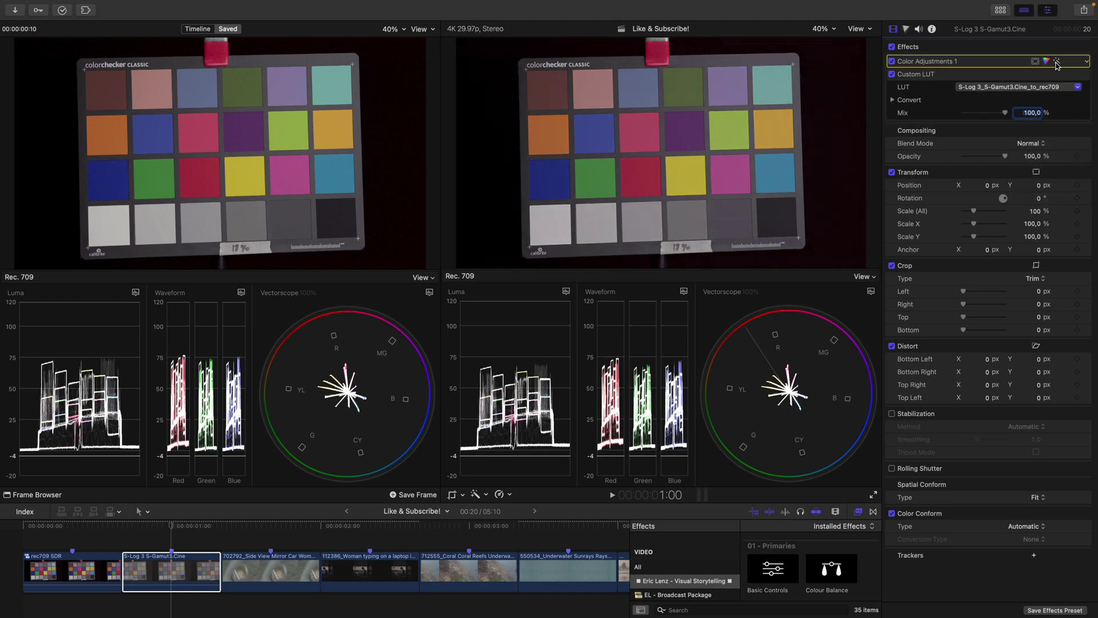
click(1057, 61)
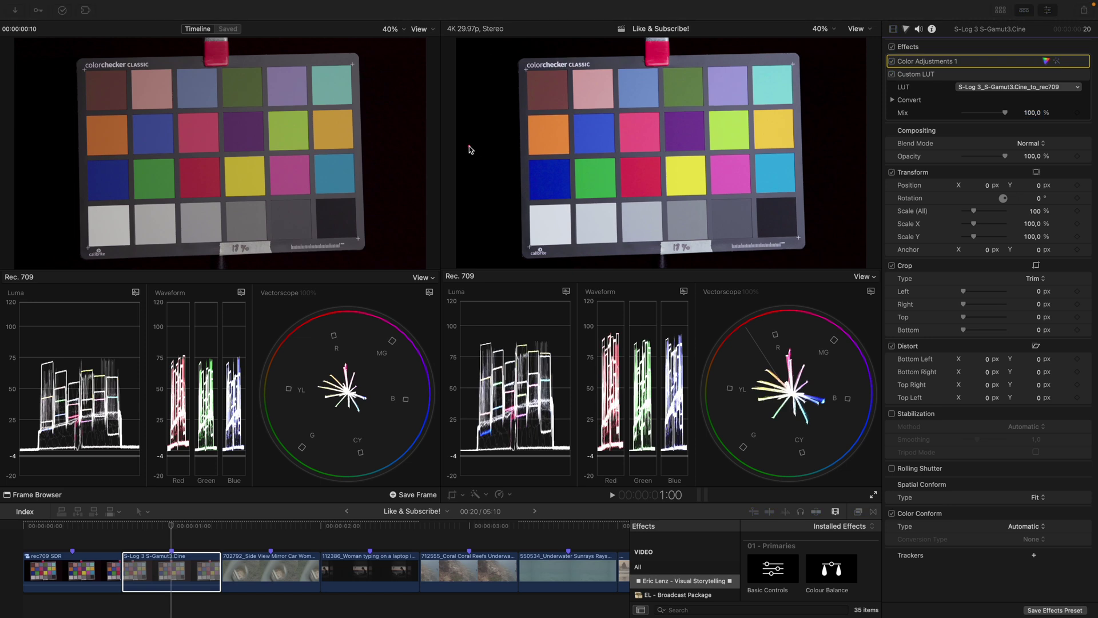
mouse_move(474, 150)
mouse_down()
mouse_move(407, 156)
mouse_move(438, 132)
mouse_move(448, 180)
mouse_up()
Step: Select both Color Adjustments 1 and Custom LUT and delete them from the clip
click(954, 74)
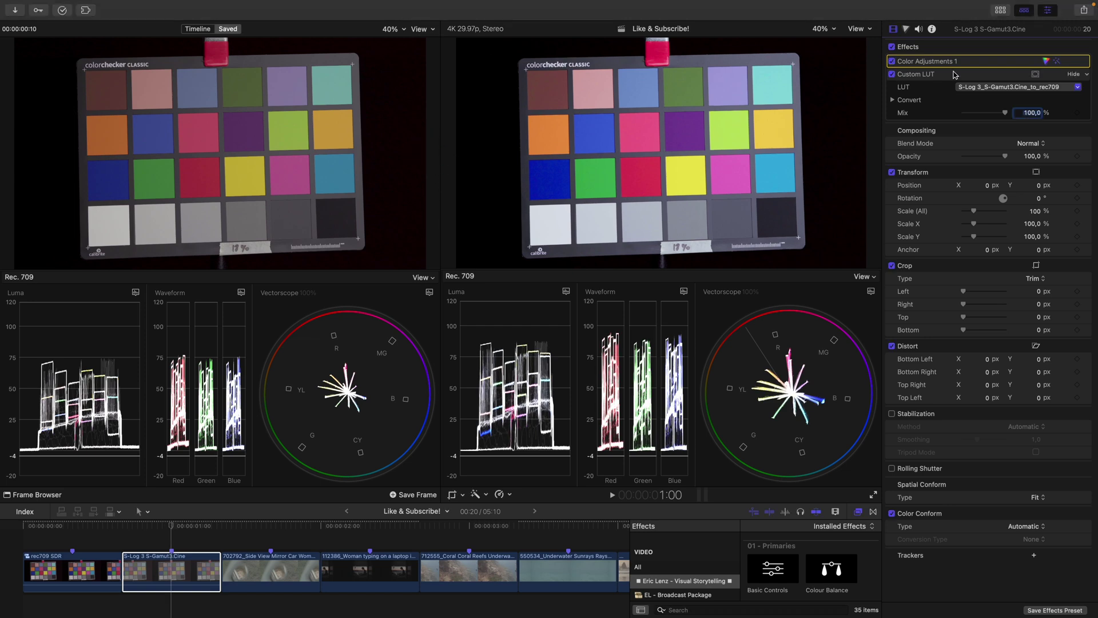
shift+click(955, 74)
key(Delete)
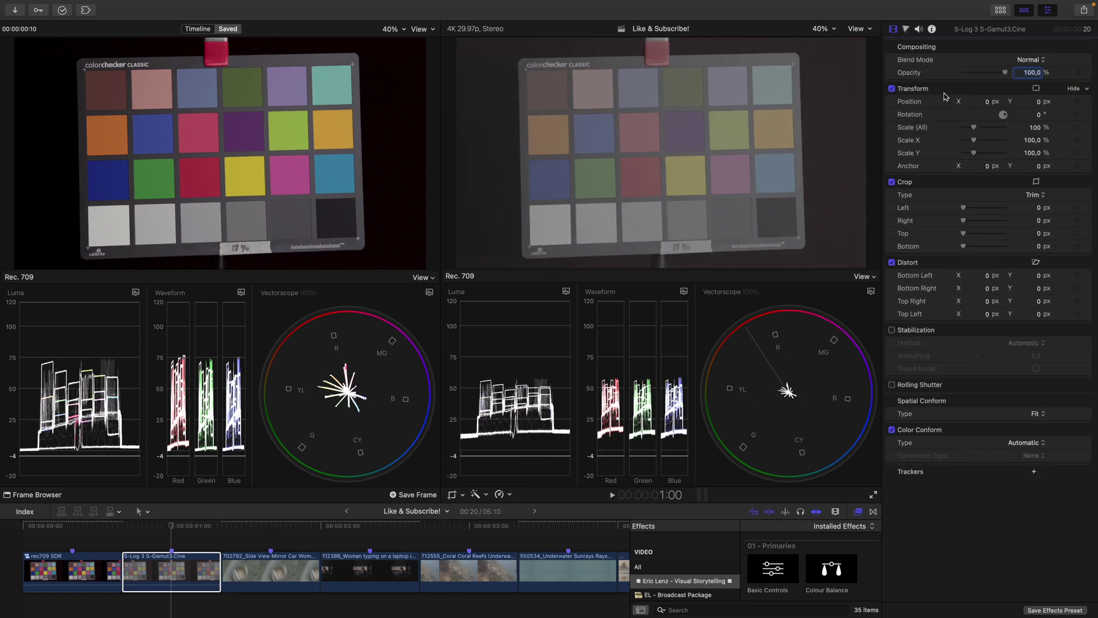
Step: Add Color Curves to the S-Log3 clip and bend the luma curve into a contrast S-curve
key(alt+super+c)
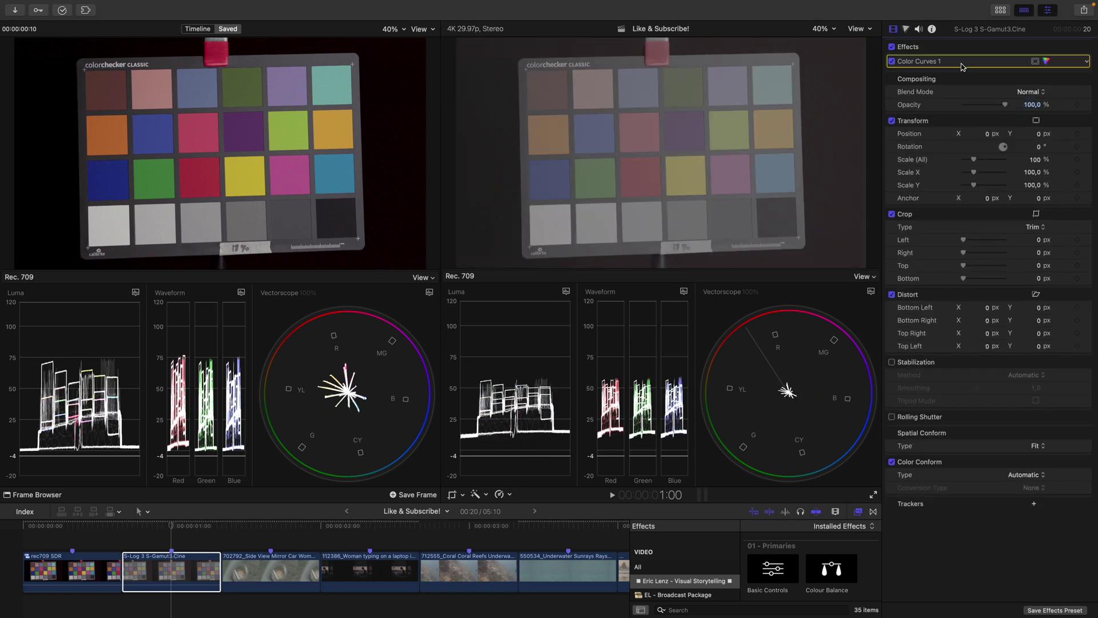
click(1047, 64)
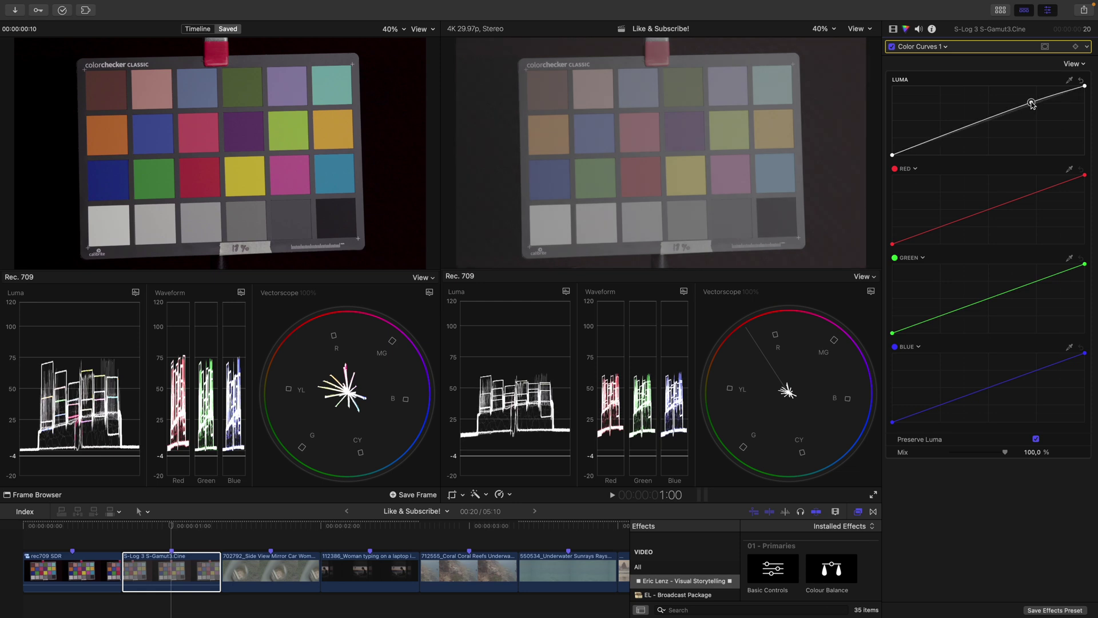
drag(1034, 107, 1018, 95)
drag(950, 134, 956, 145)
Step: Switch to the Color Wheels 1 correction and show the clip's full effects list
click(915, 46)
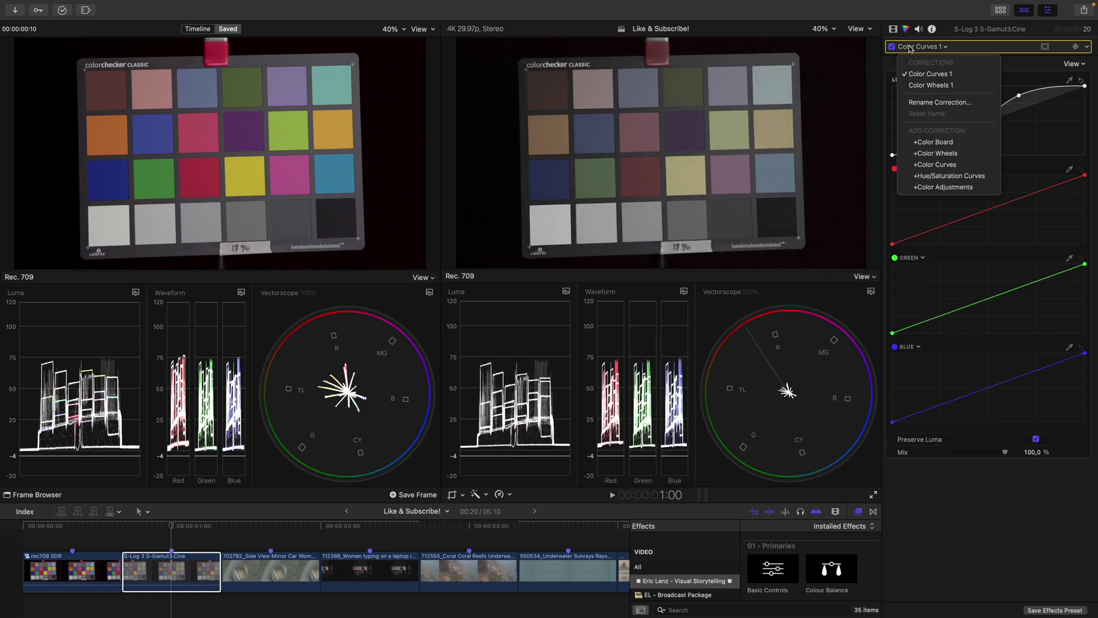
click(925, 88)
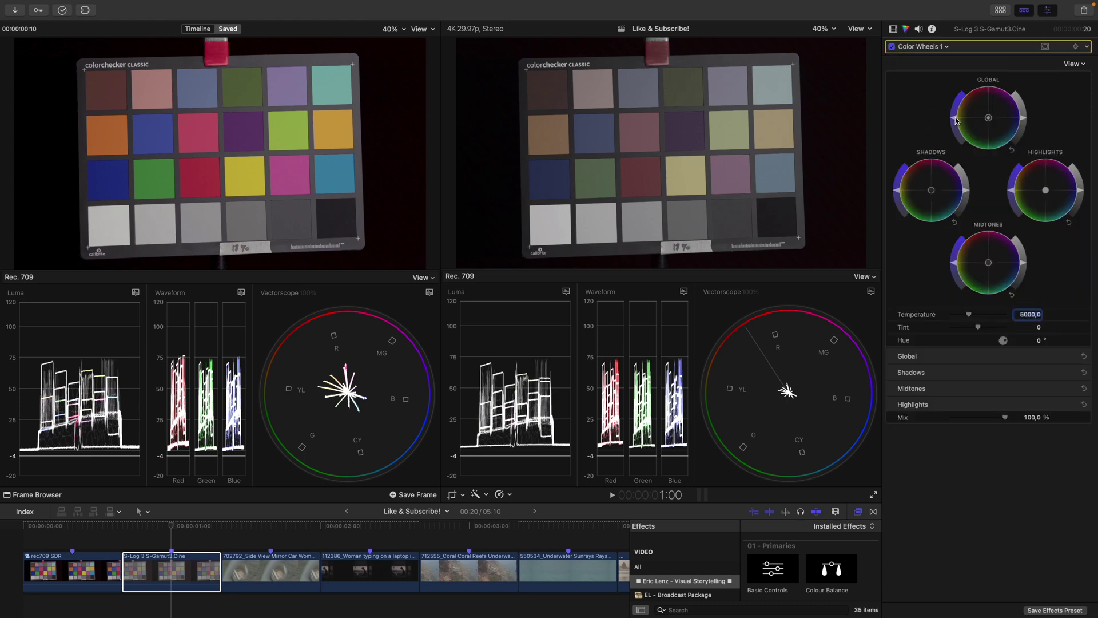
key(super+6)
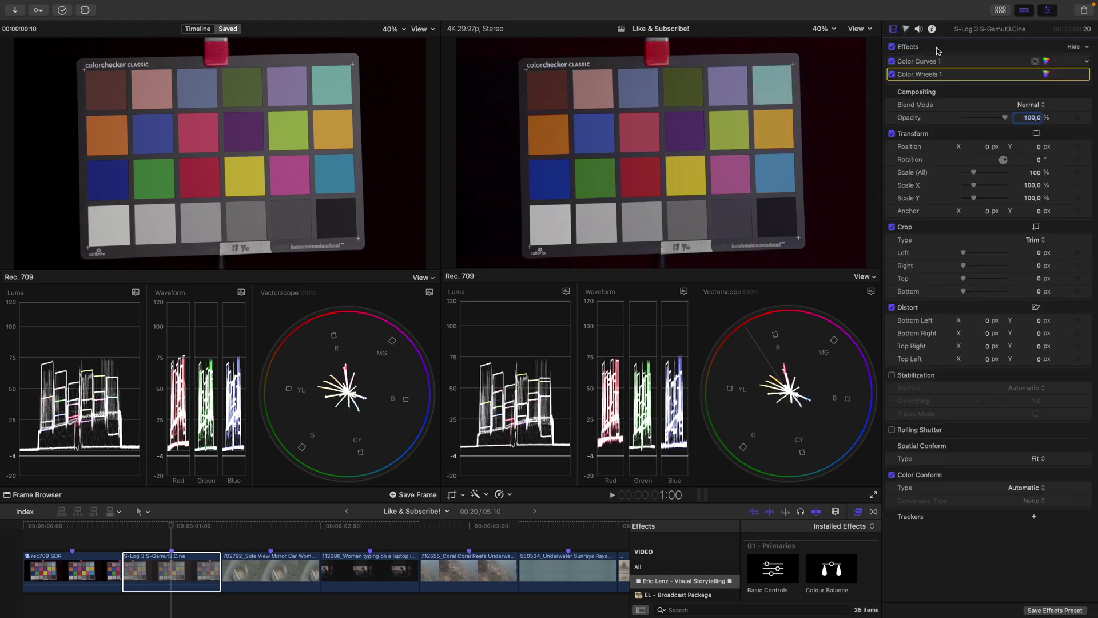
Step: Run Enhance Light and Color on the S-Log3 clip and move Color Adjustments 1 above Color Curves 1
click(475, 494)
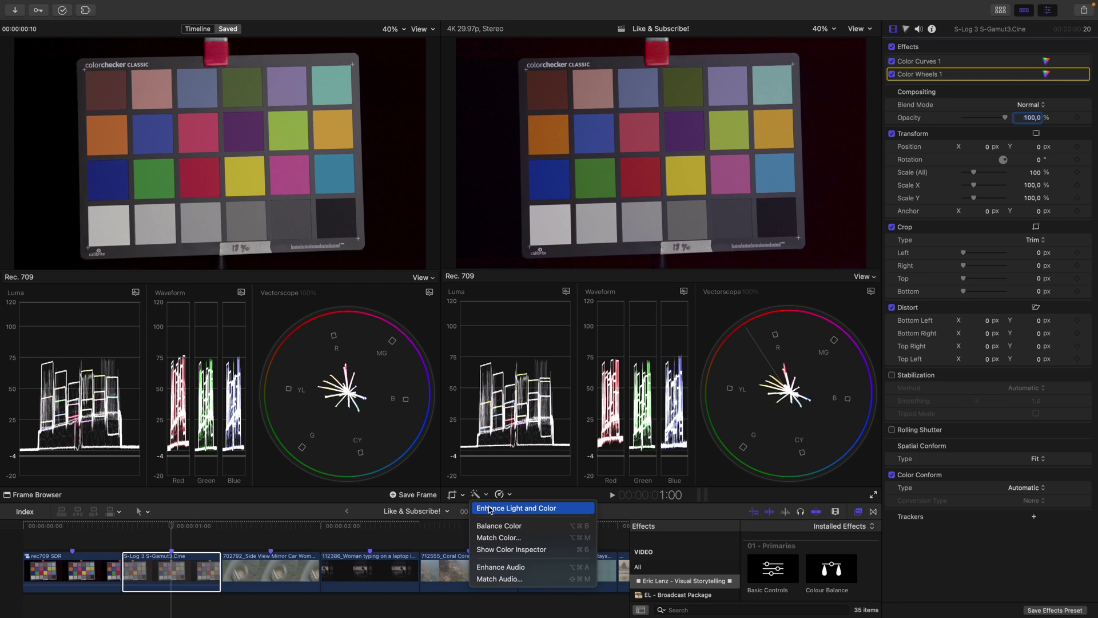
click(489, 508)
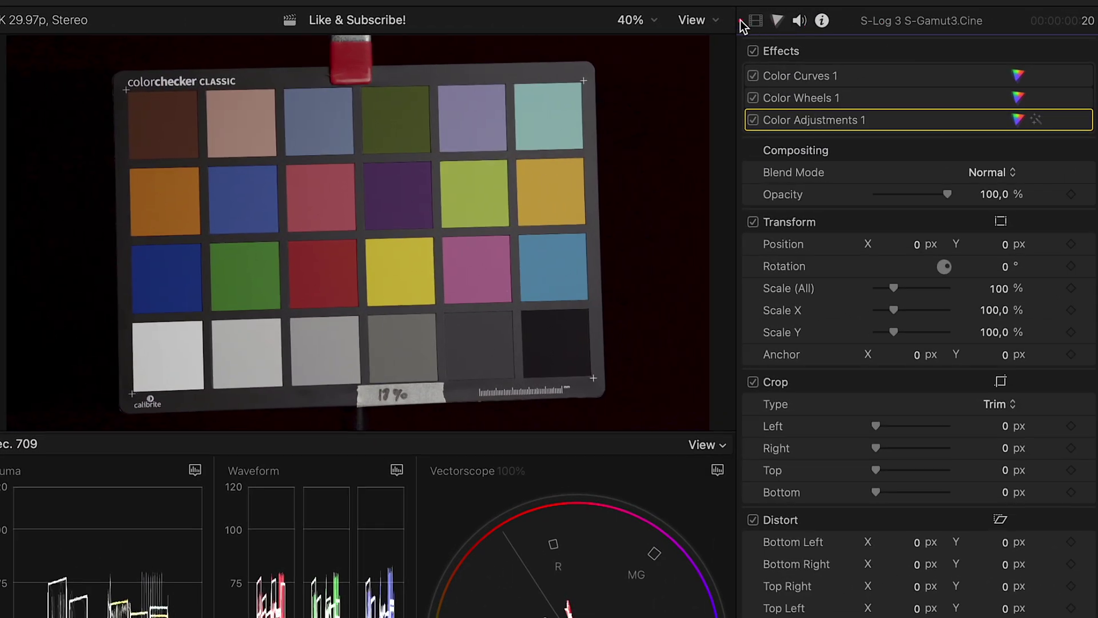
mouse_move(732, 11)
mouse_down()
mouse_move(728, 133)
mouse_move(720, 103)
mouse_move(744, 125)
mouse_up()
mouse_move(824, 62)
mouse_down()
mouse_move(714, 70)
mouse_move(736, 110)
mouse_move(778, 97)
mouse_move(695, 86)
mouse_move(682, 106)
mouse_move(730, 133)
mouse_move(906, 133)
mouse_up()
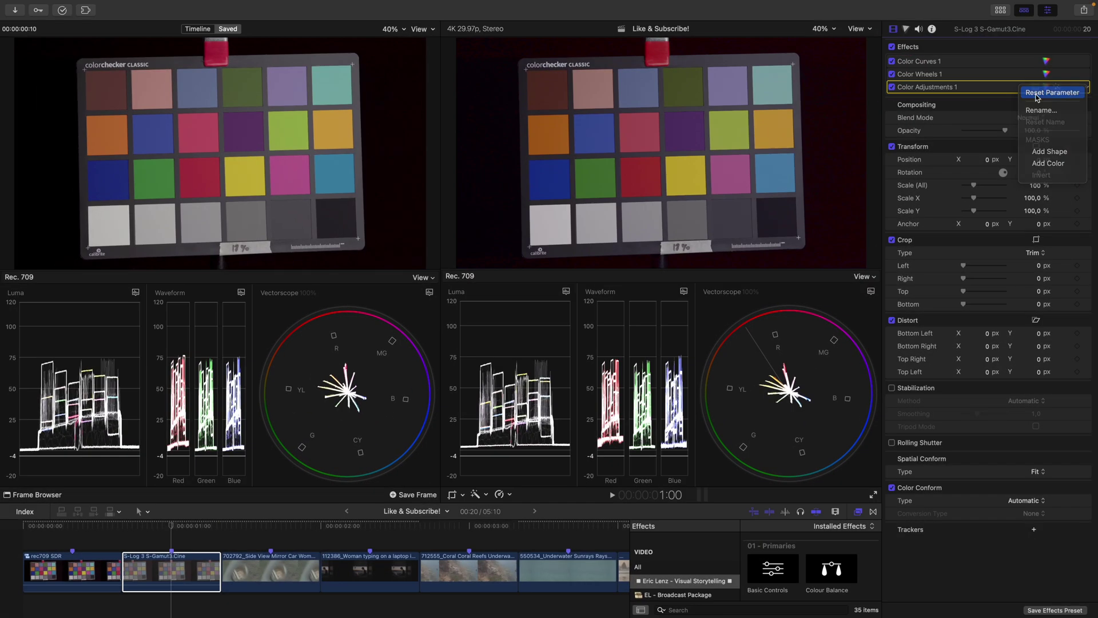
mouse_move(978, 92)
mouse_down()
mouse_move(988, 66)
mouse_move(1062, 65)
mouse_up()
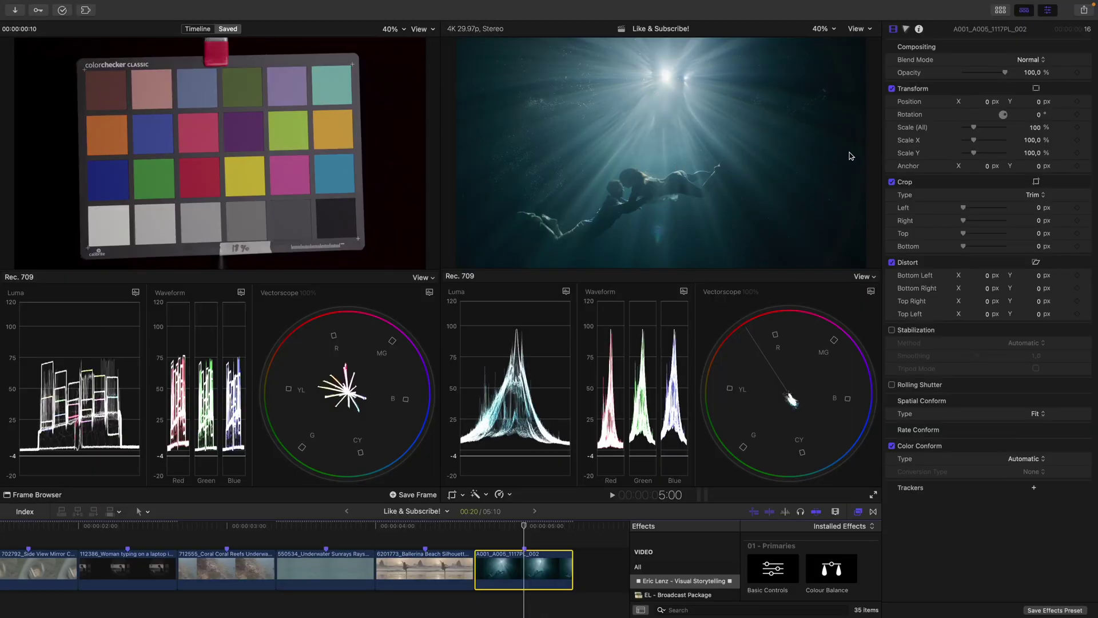
click(919, 29)
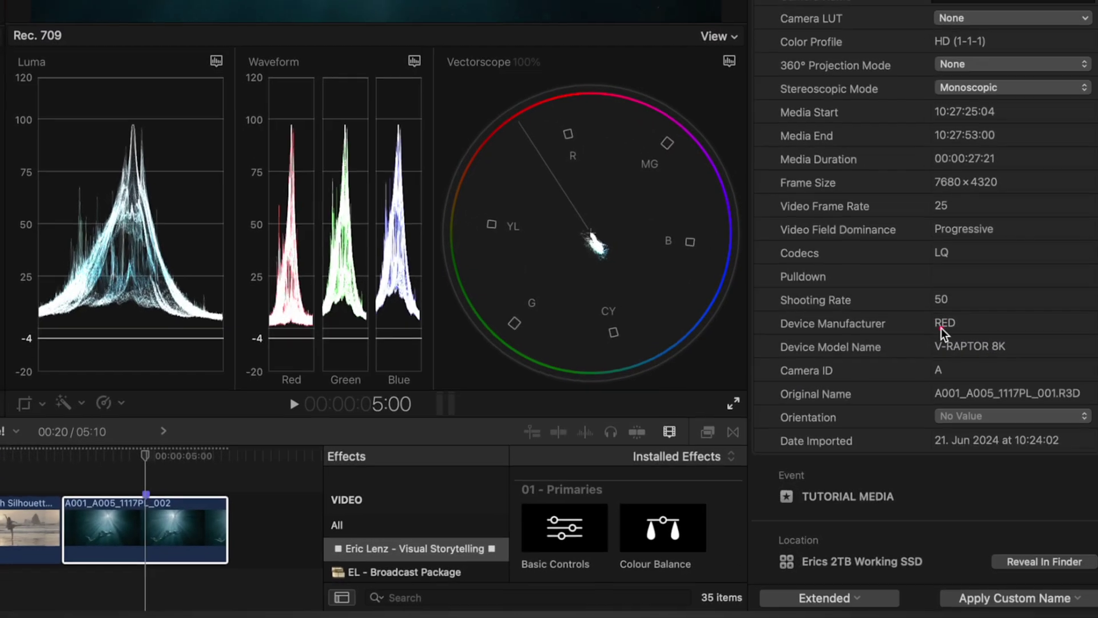
drag(913, 349, 928, 345)
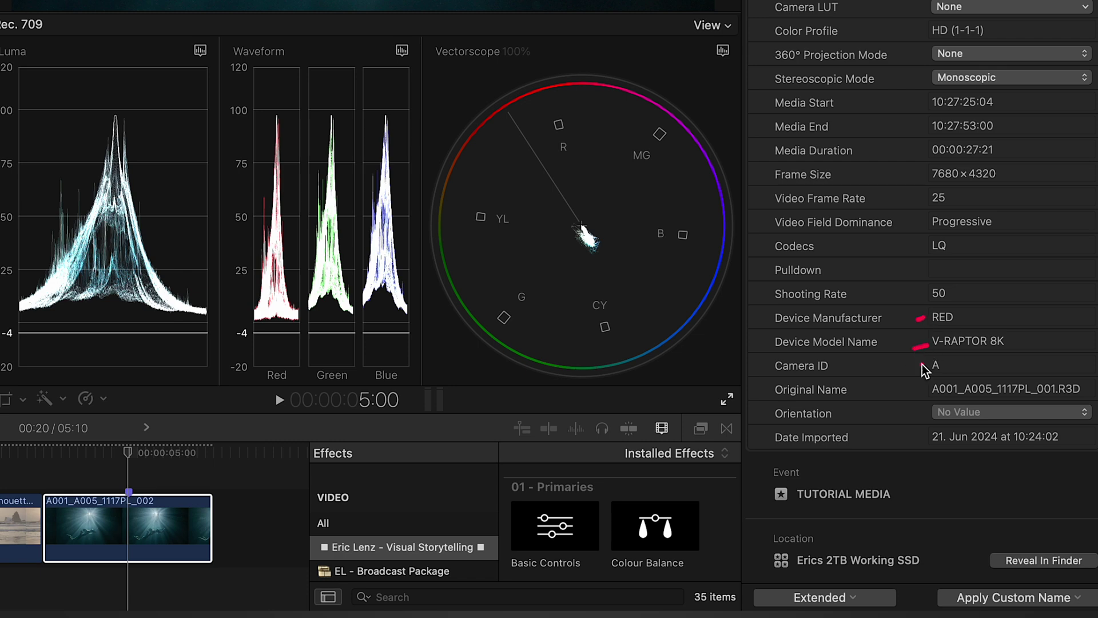
scroll(924, 331, down, 5)
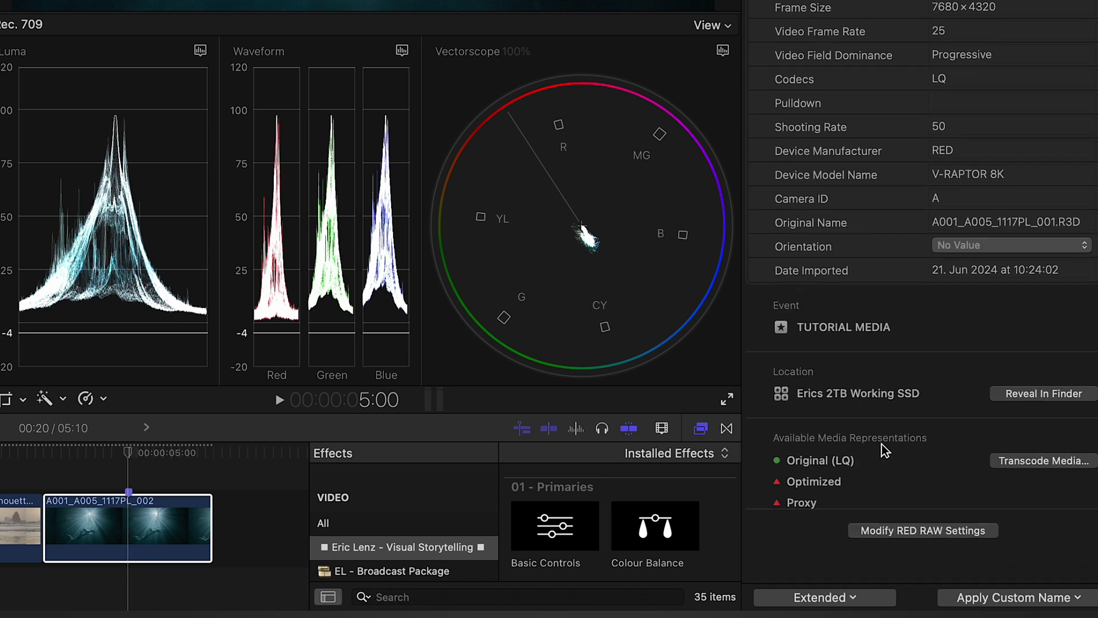
click(891, 531)
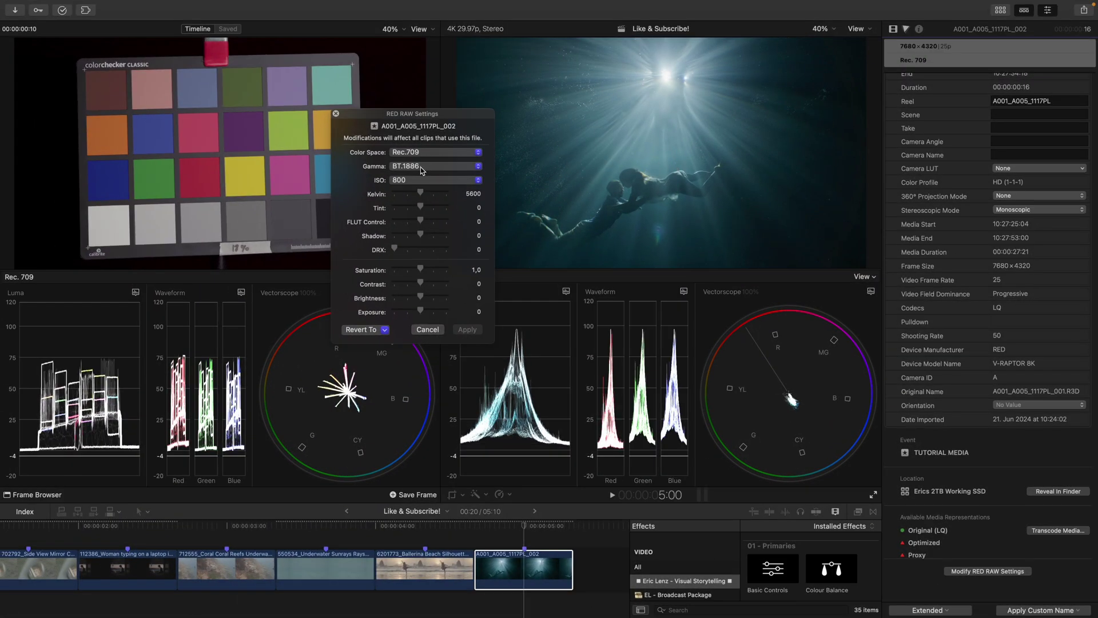
click(427, 329)
click(485, 494)
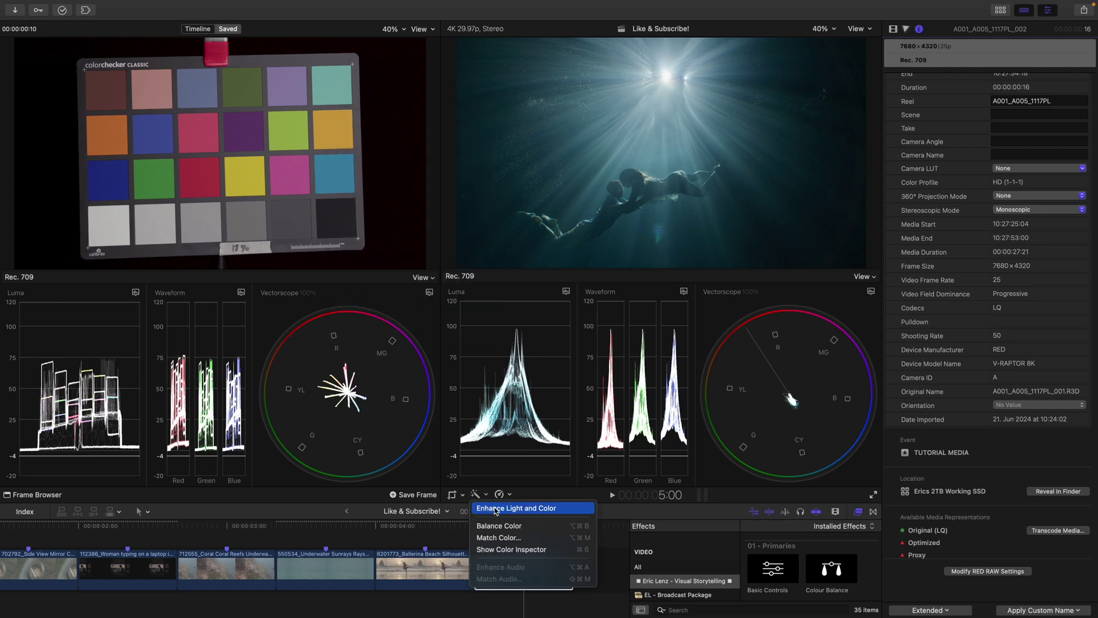
click(495, 509)
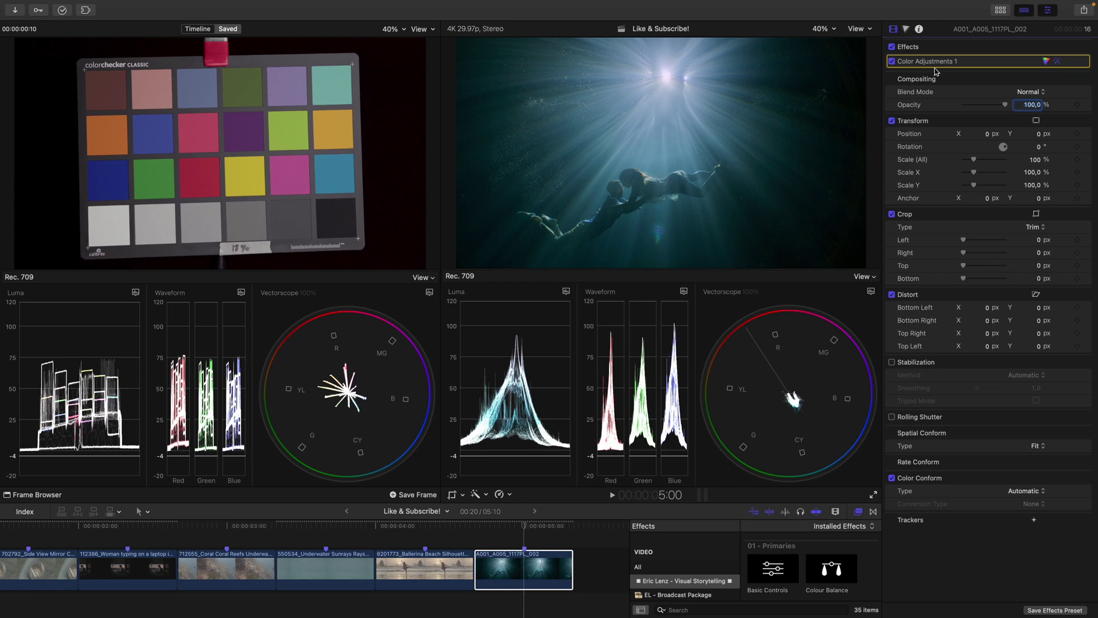
key(Delete)
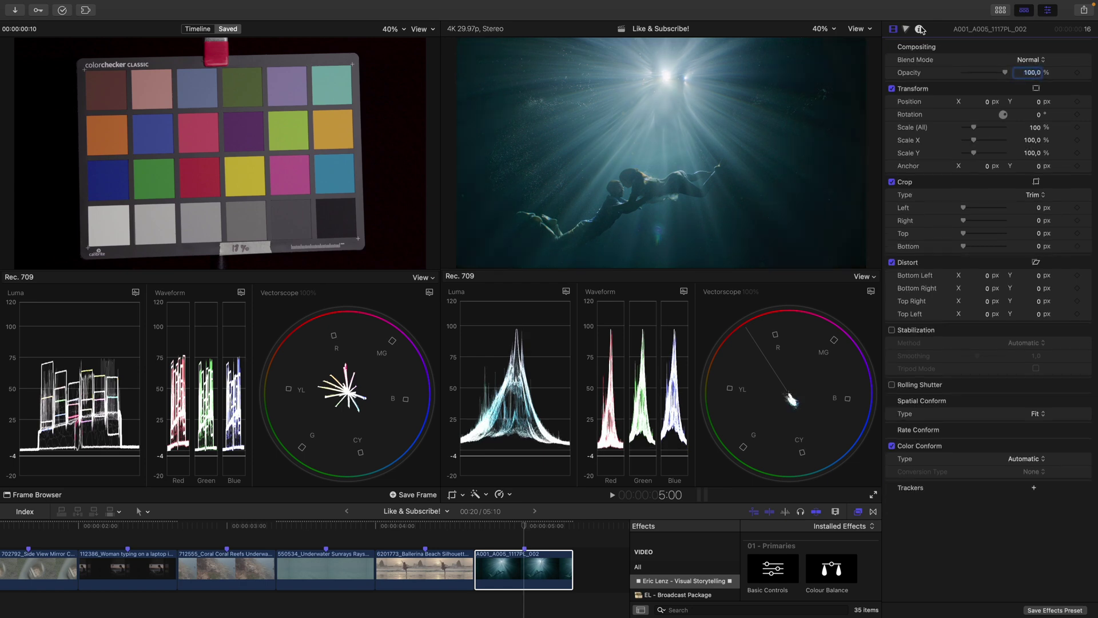
Step: Set the RED clip's RAW decoding to REDcolor4 colour space with Log 3G12 gamma
click(918, 29)
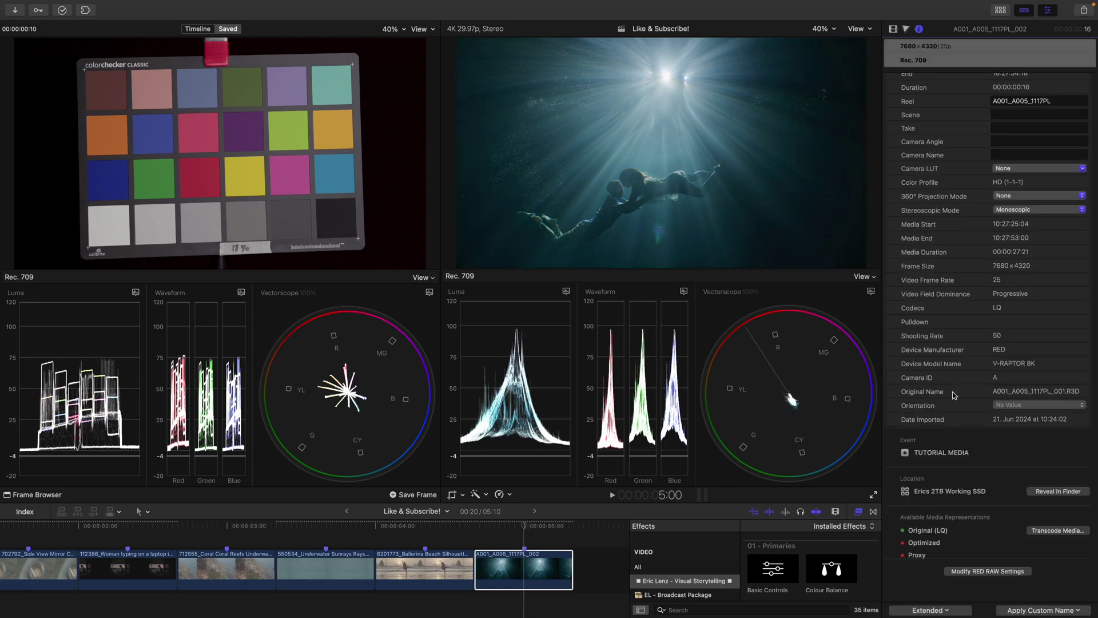
click(982, 572)
click(457, 159)
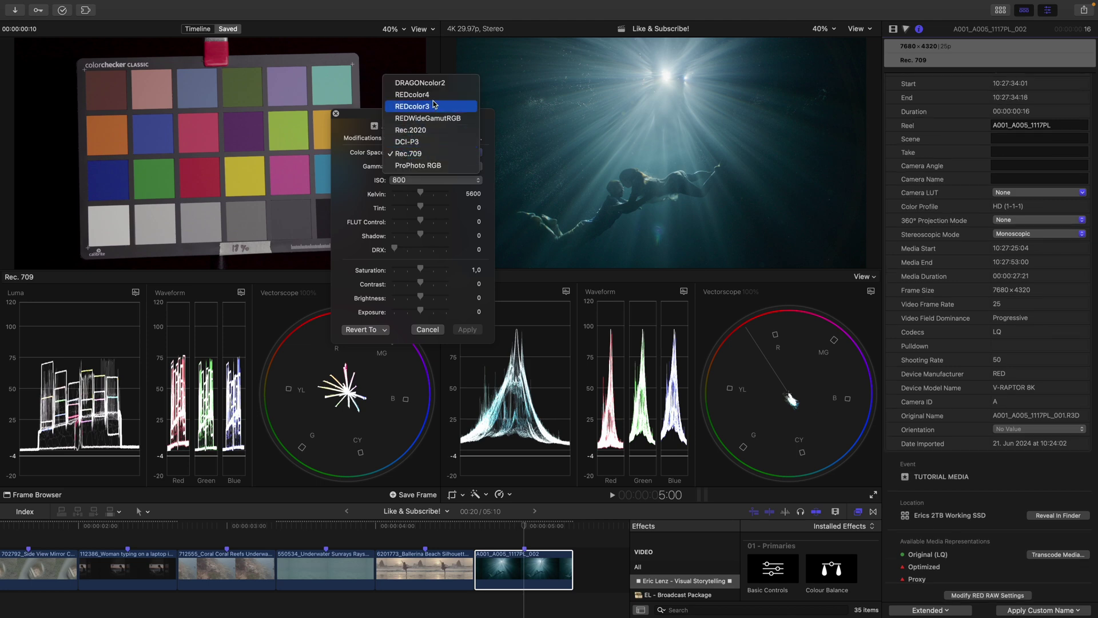
click(413, 95)
click(407, 166)
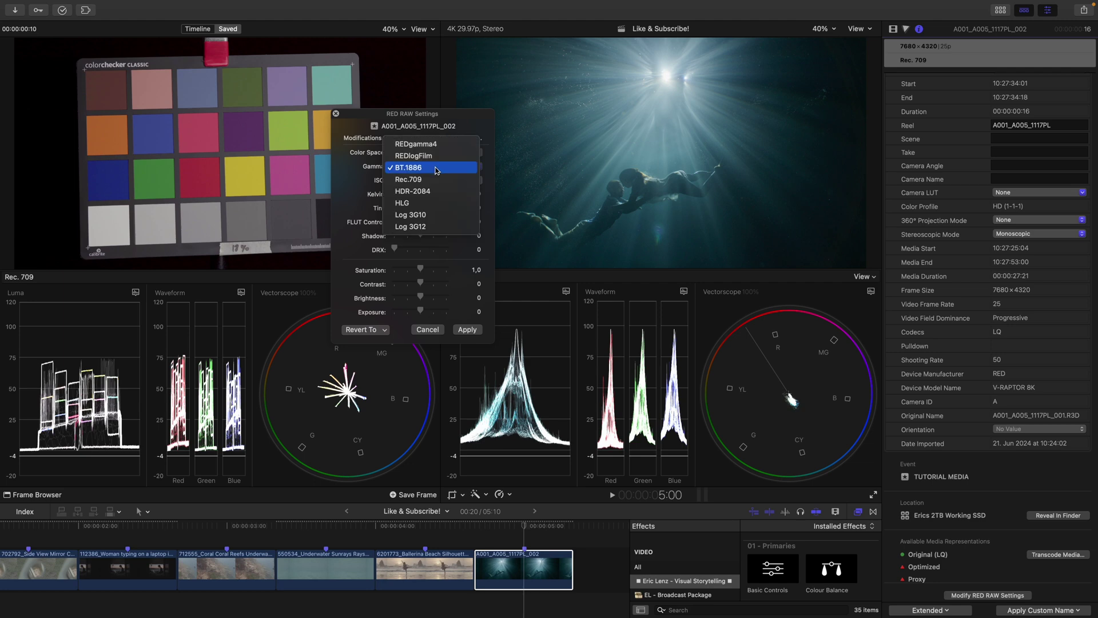
click(439, 227)
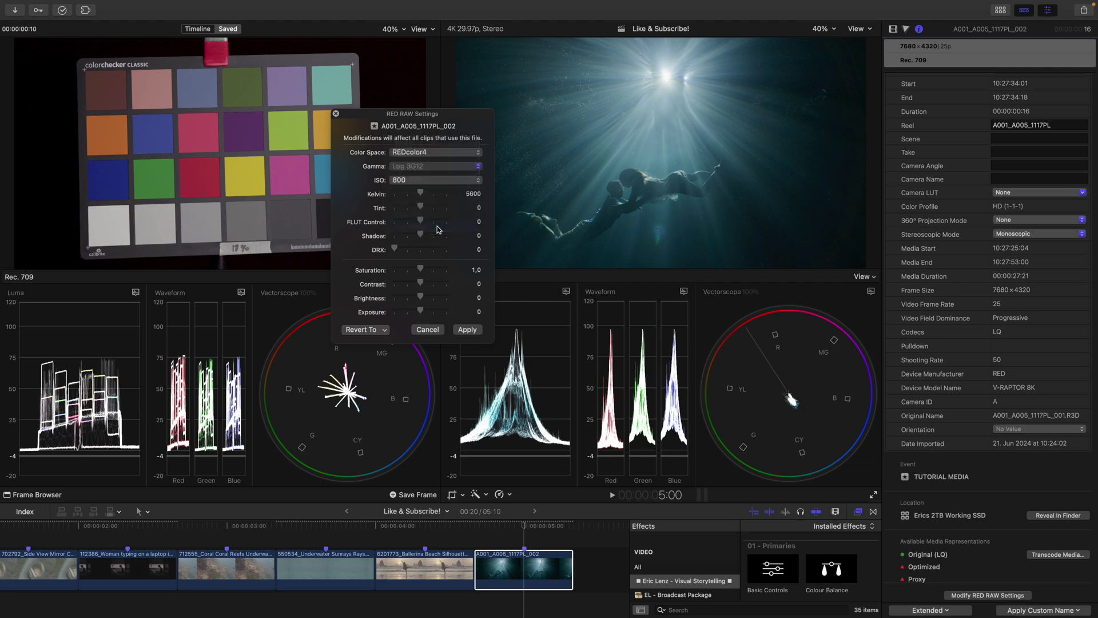
click(467, 329)
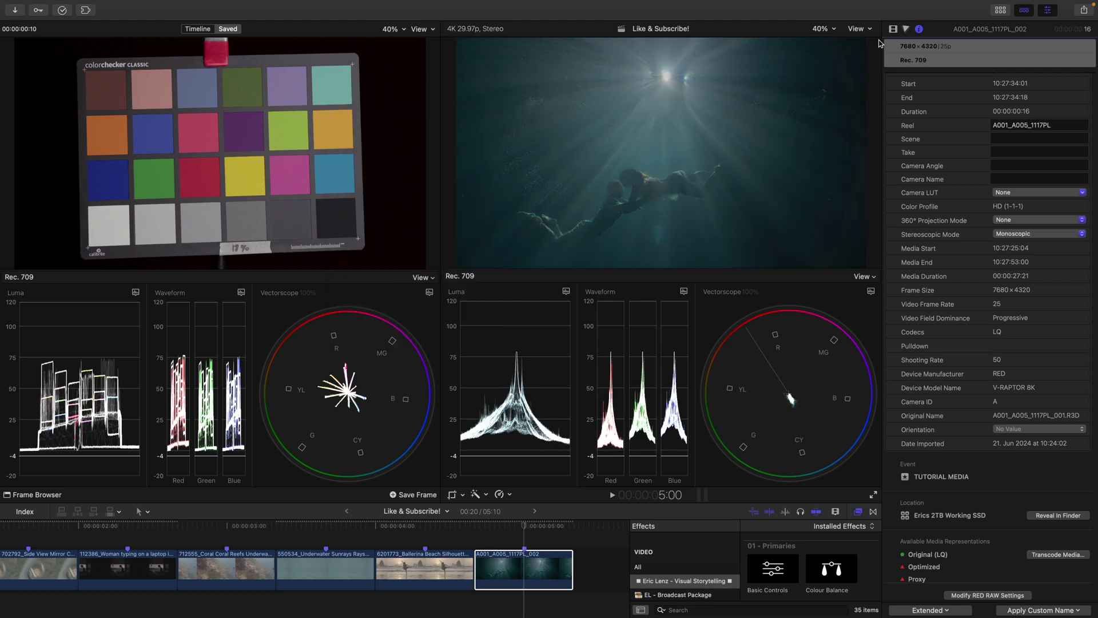
Step: Run Enhance Light and Color on the log-decoded RED clip
click(893, 30)
click(488, 495)
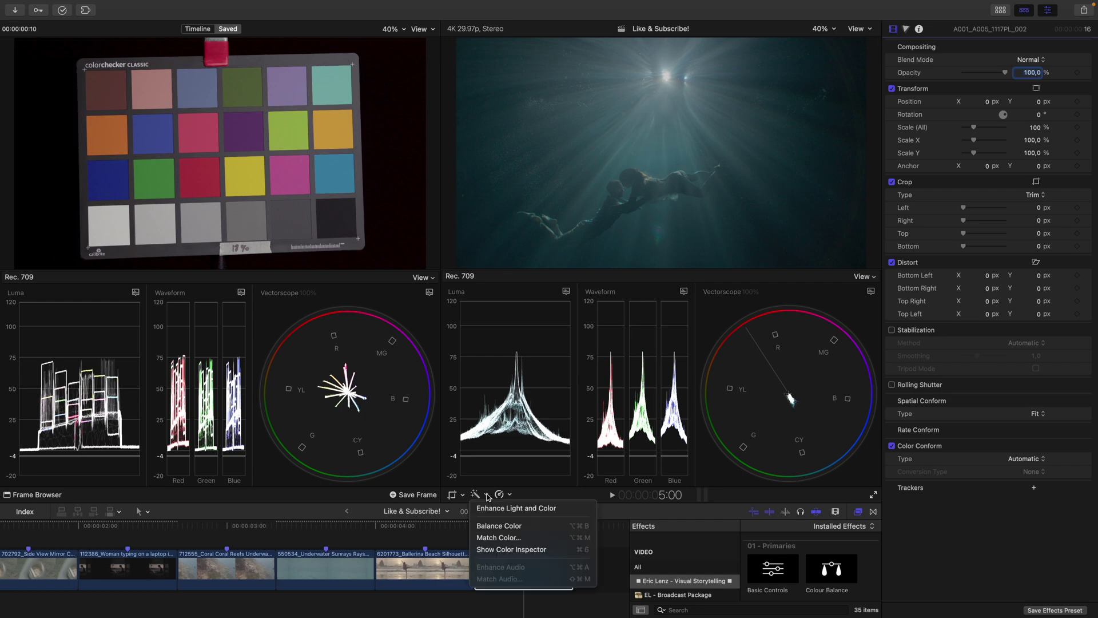
click(493, 509)
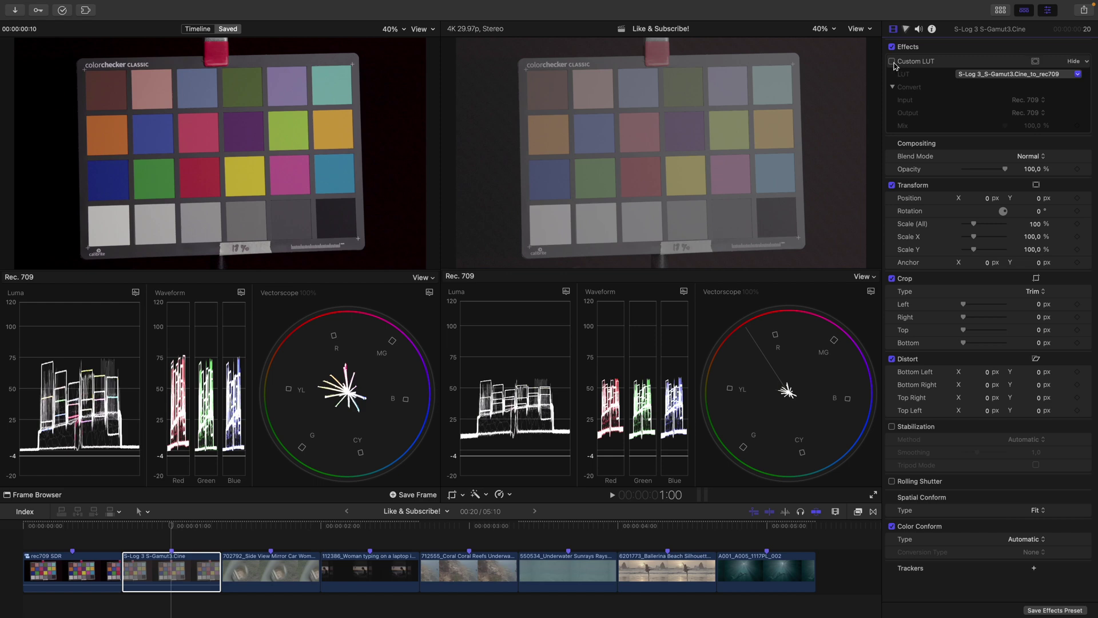
Step: Turn on the S-Log3 to Rec.709 Custom LUT, then run Enhance Light and Color after it
click(892, 61)
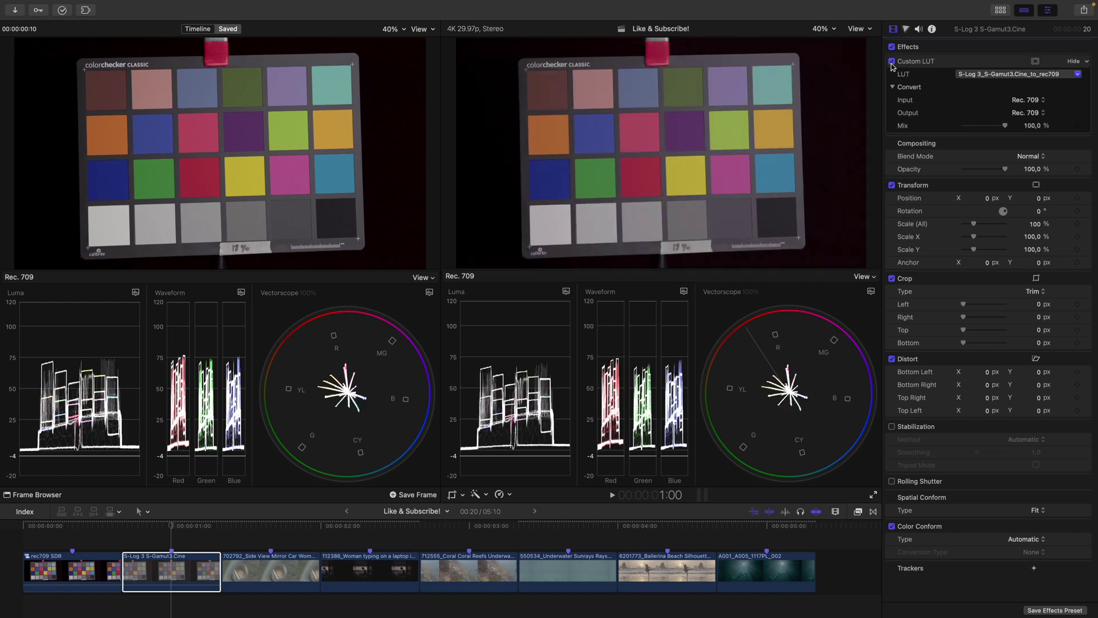
click(487, 494)
click(503, 506)
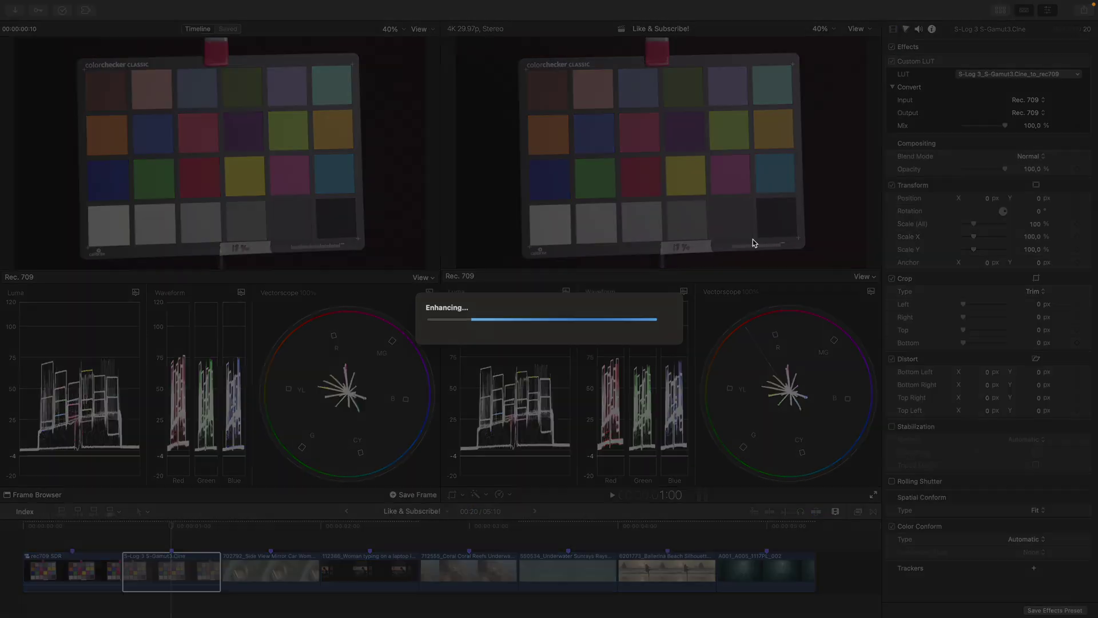